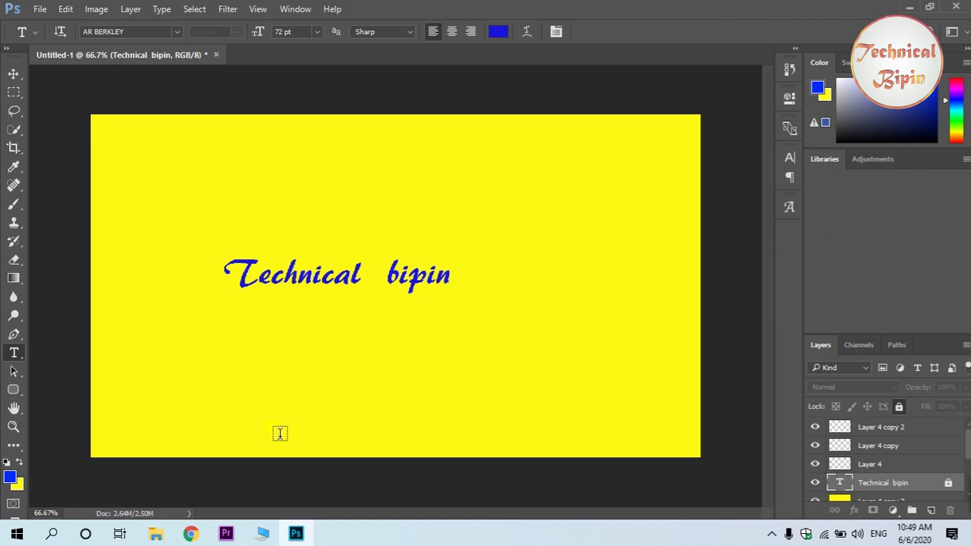
Delete Layer 4 copy, Layer 4 and the yellow Layer 4 copy 3 fill layer
left_click(896, 448)
left_click(950, 510)
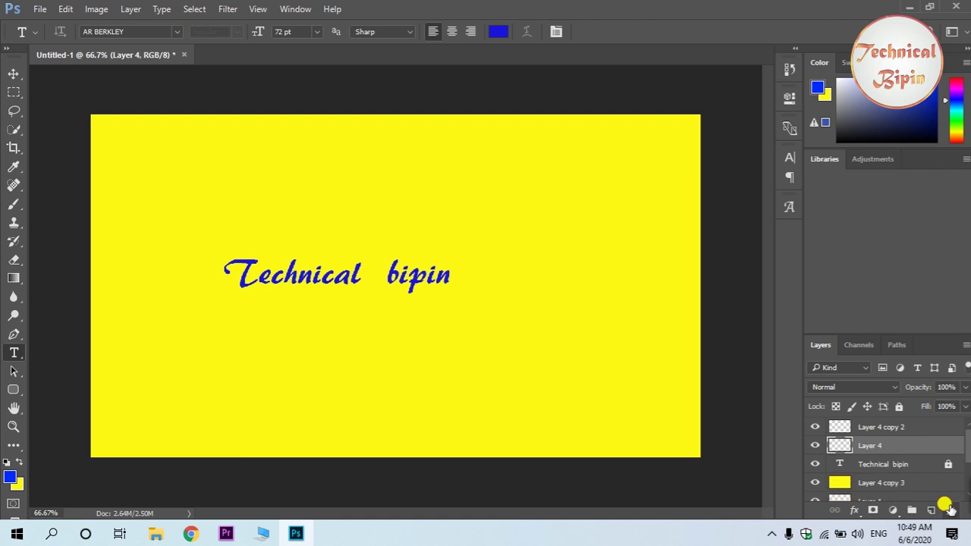
left_click(950, 510)
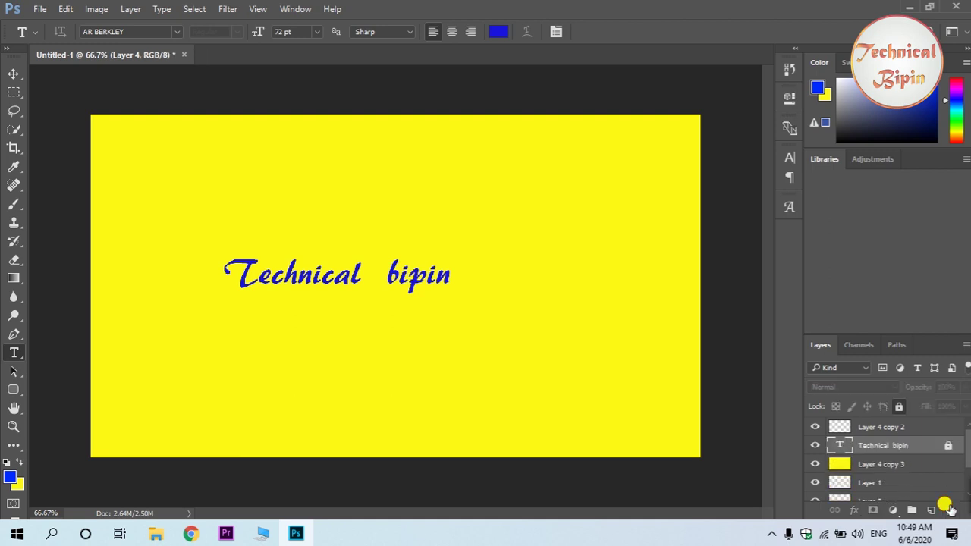
left_click(895, 461)
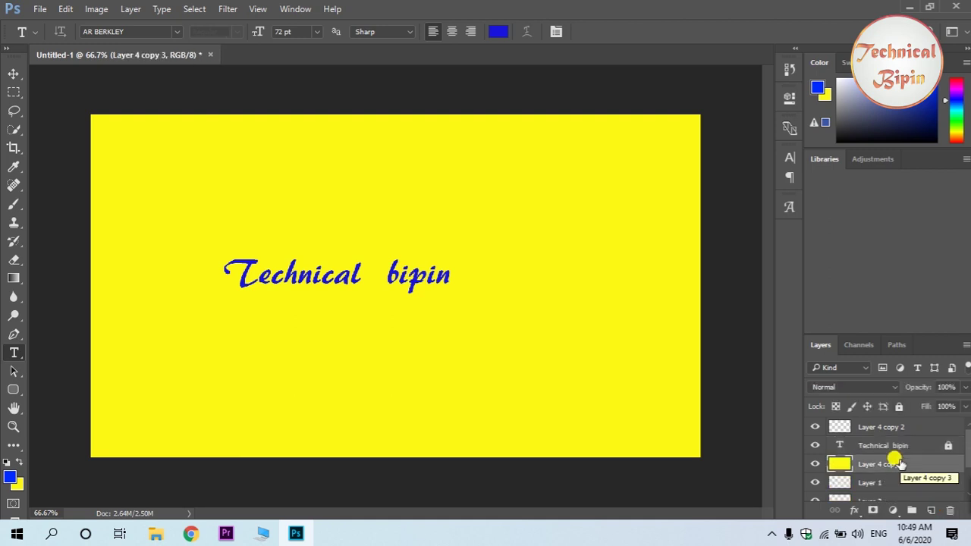
left_click(951, 513)
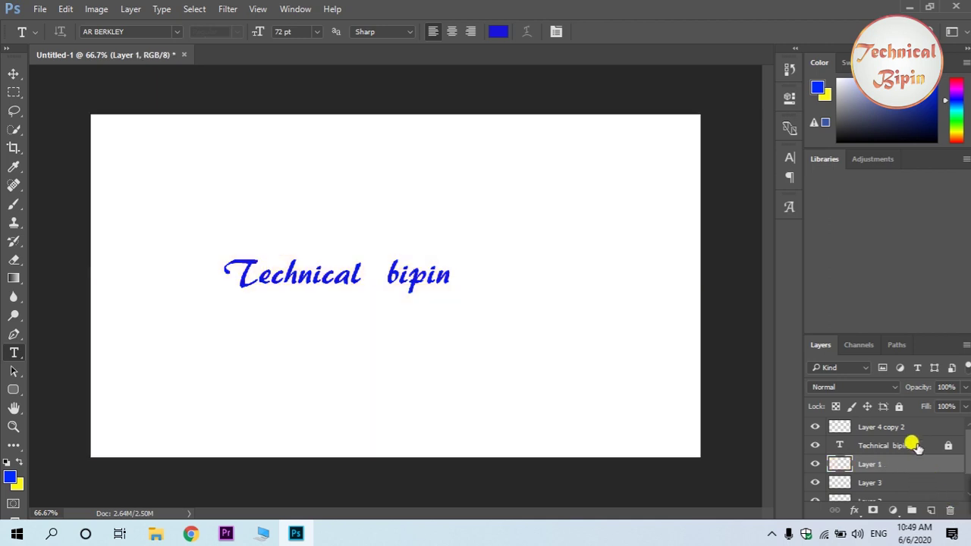
Delete Layer 1, Layer 3, Layer 2, Background and Layer 4 copy 2, keeping only Technical bipin
left_click(915, 447)
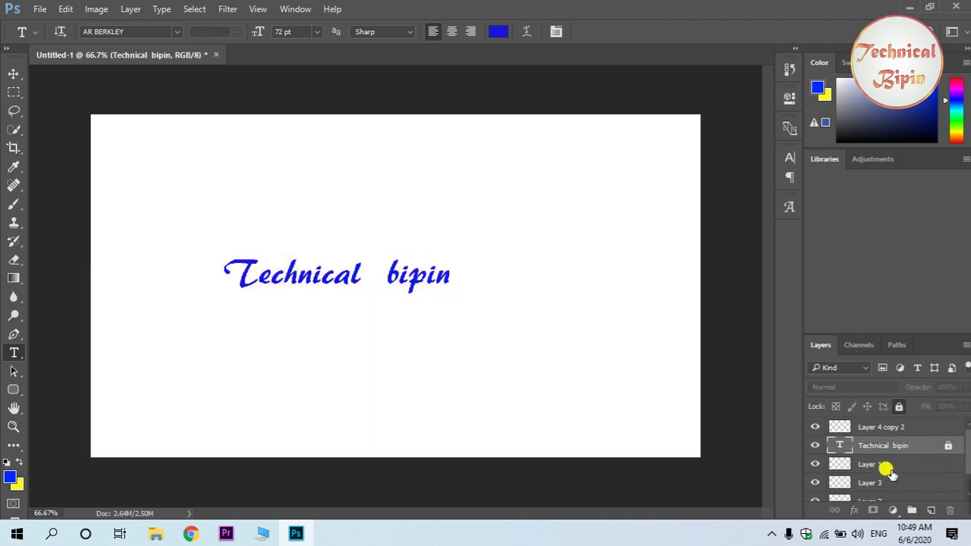
left_click(890, 469)
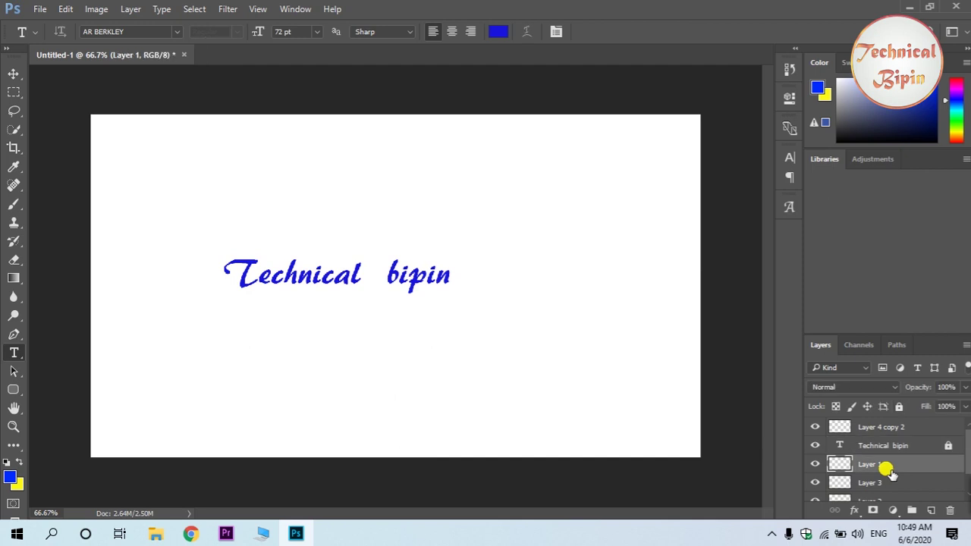
left_click(951, 512)
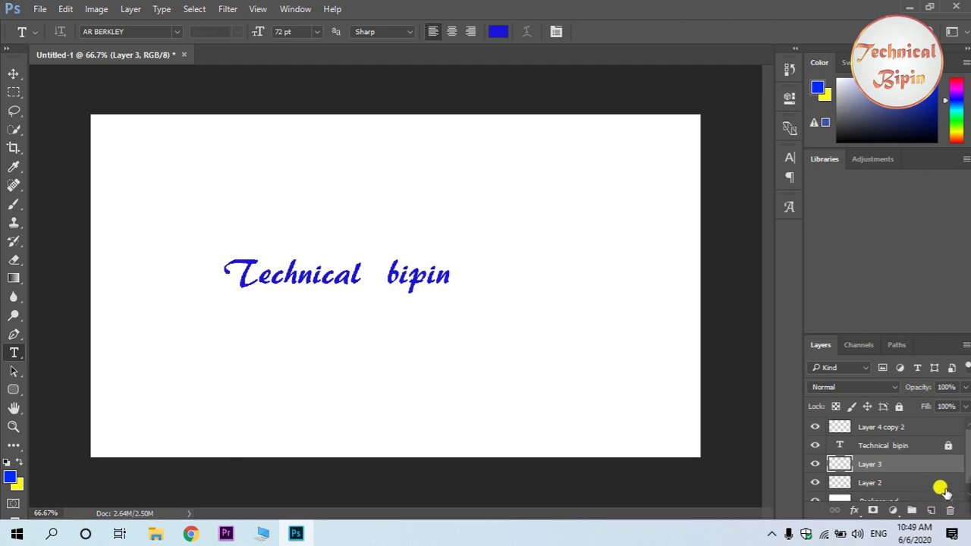
left_click(949, 511)
left_click(949, 511)
left_click(949, 511)
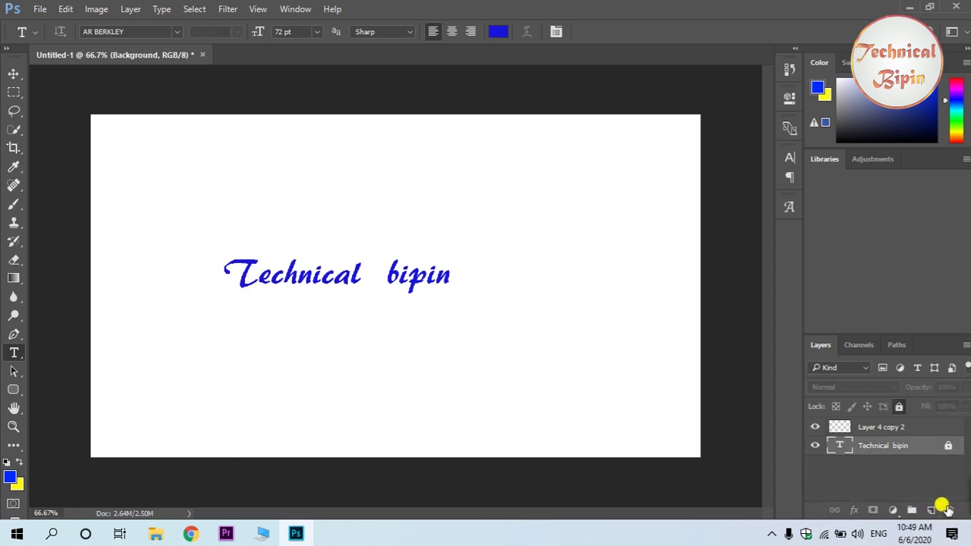
left_click(907, 432)
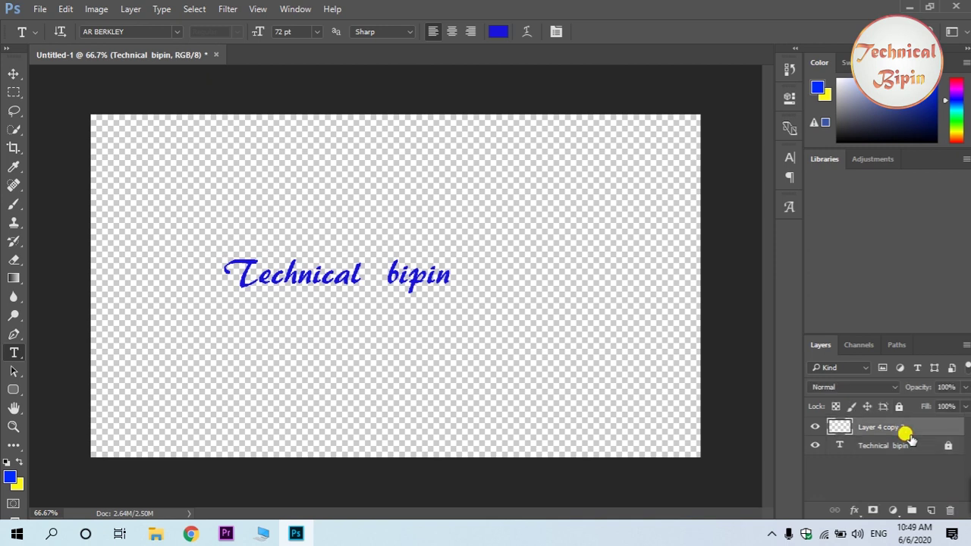
left_click(949, 511)
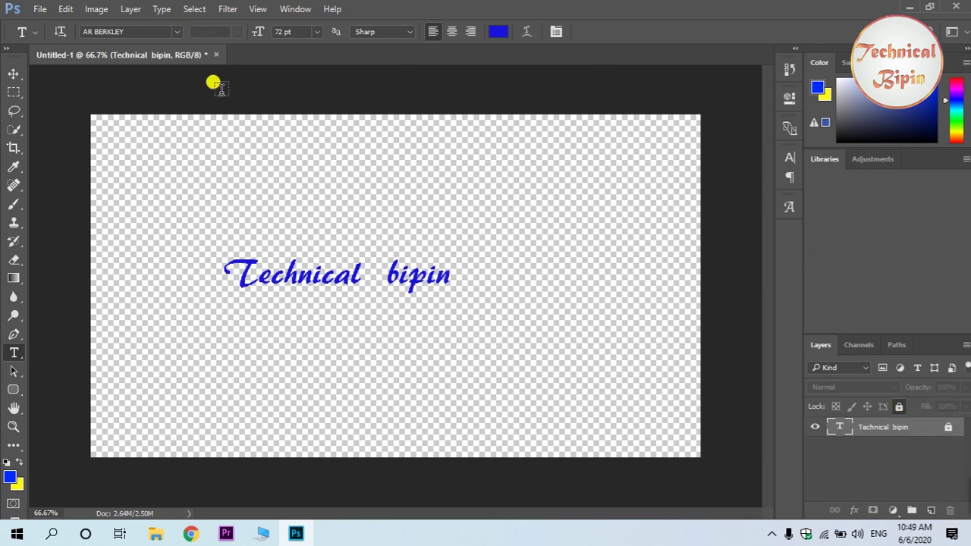
Close the current document without saving and create a new default Untitled-1 document
left_click(216, 54)
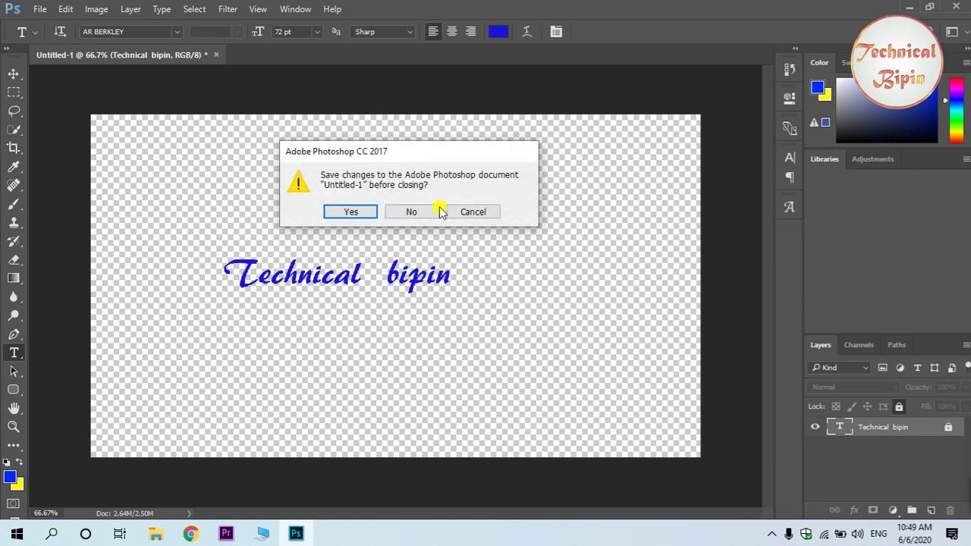
left_click(411, 212)
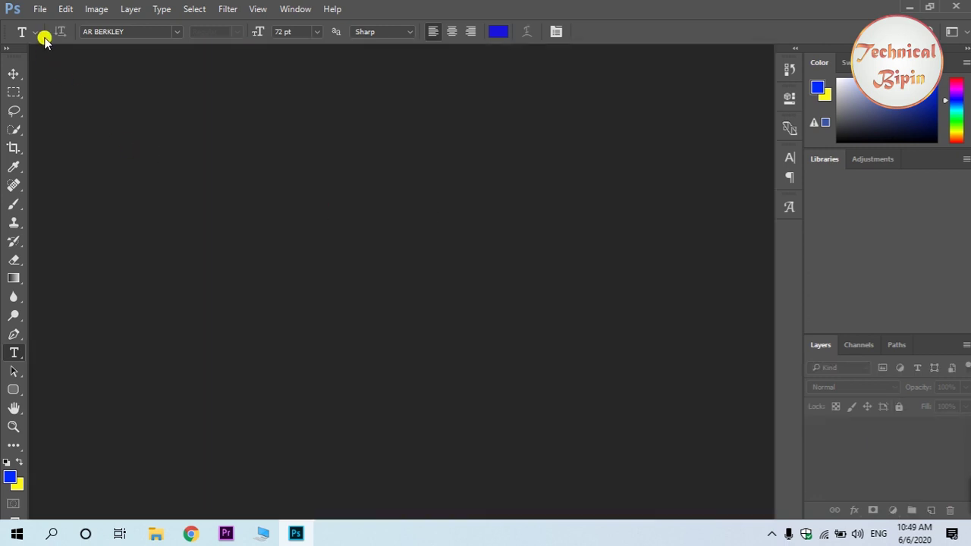
left_click(39, 9)
left_click(43, 22)
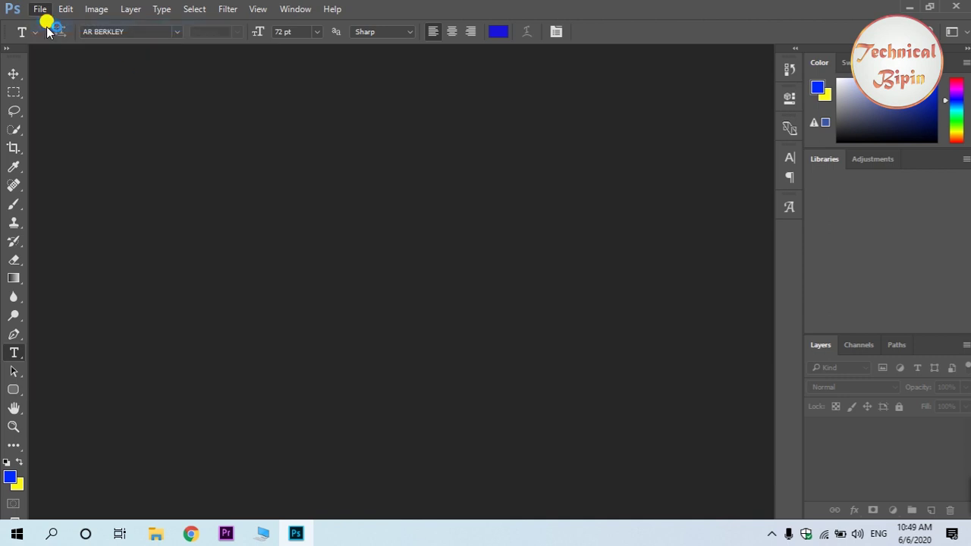
left_click(634, 113)
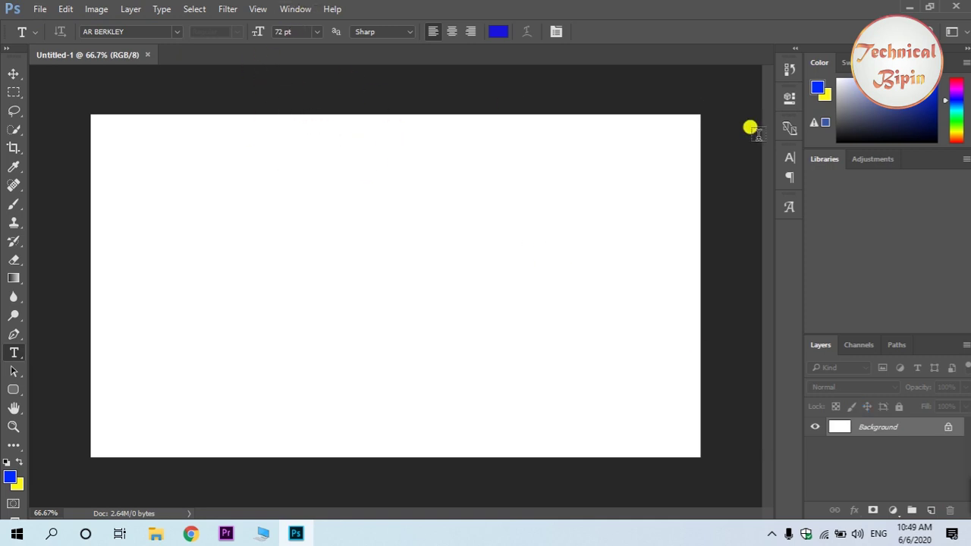
left_click(288, 7)
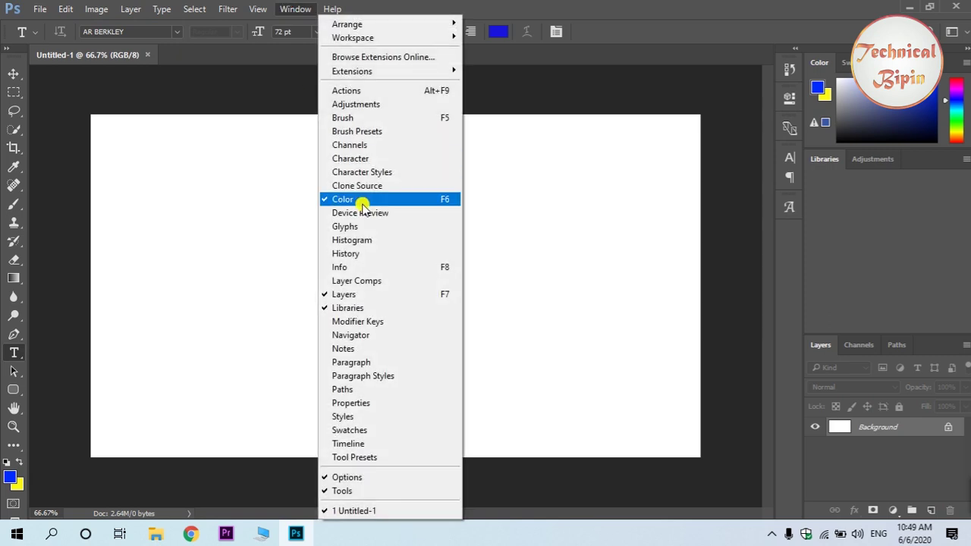
left_click(374, 296)
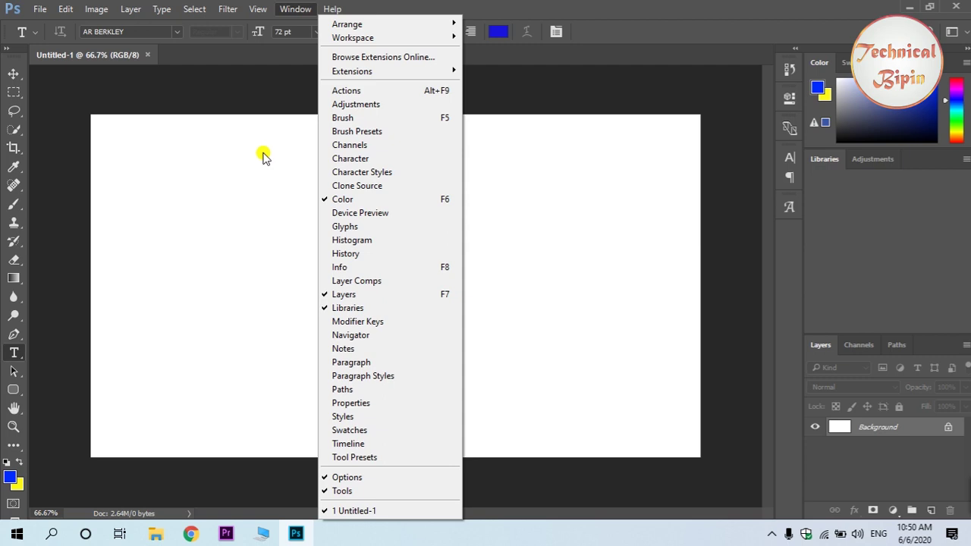
left_click(253, 105)
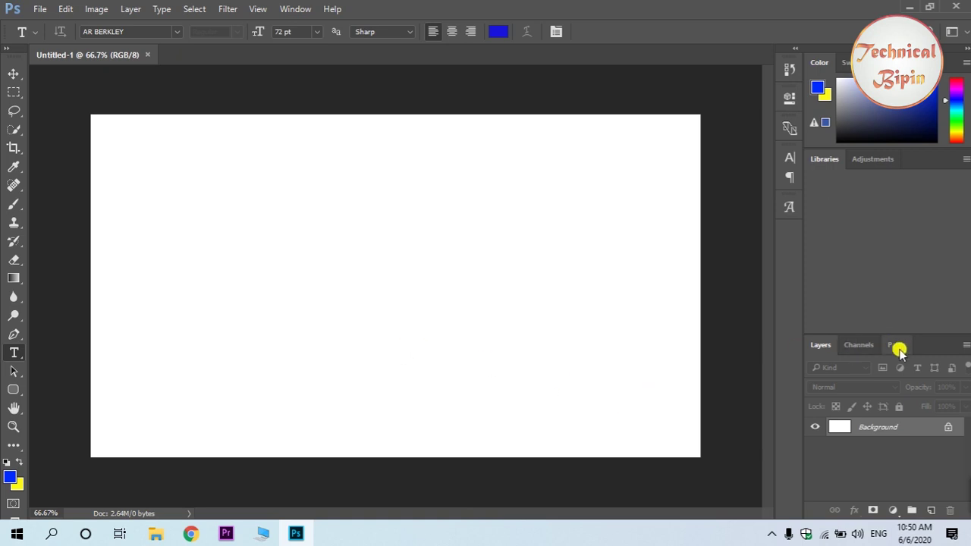
Add Layer 1 from the Layers panel menu and Layer 2 with Shift+Ctrl+N
left_click(962, 347)
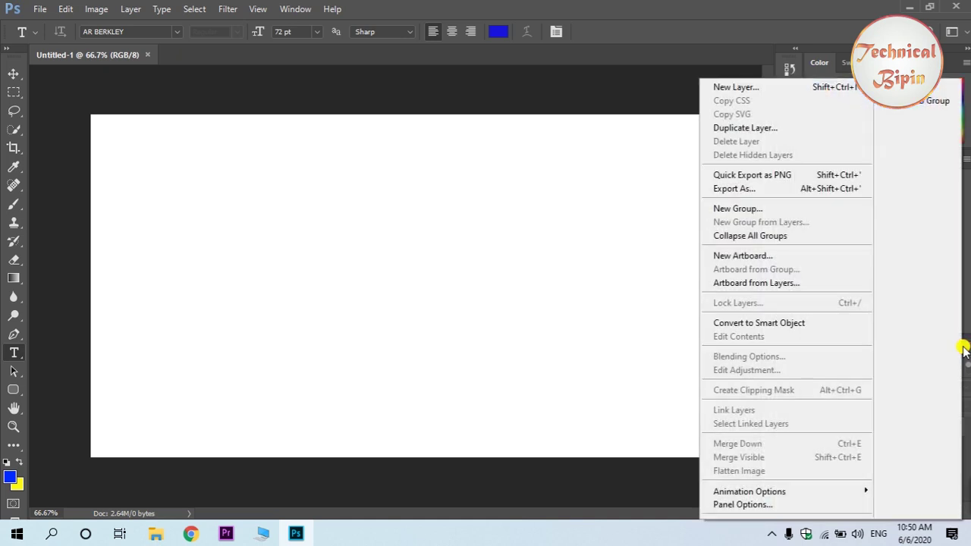
left_click(754, 92)
left_click(610, 168)
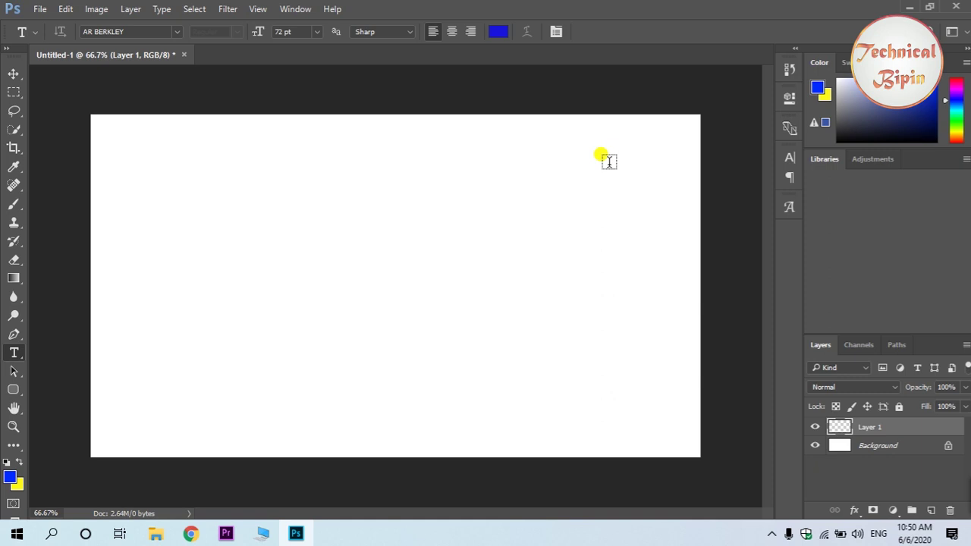
key("ctrl+shift+n")
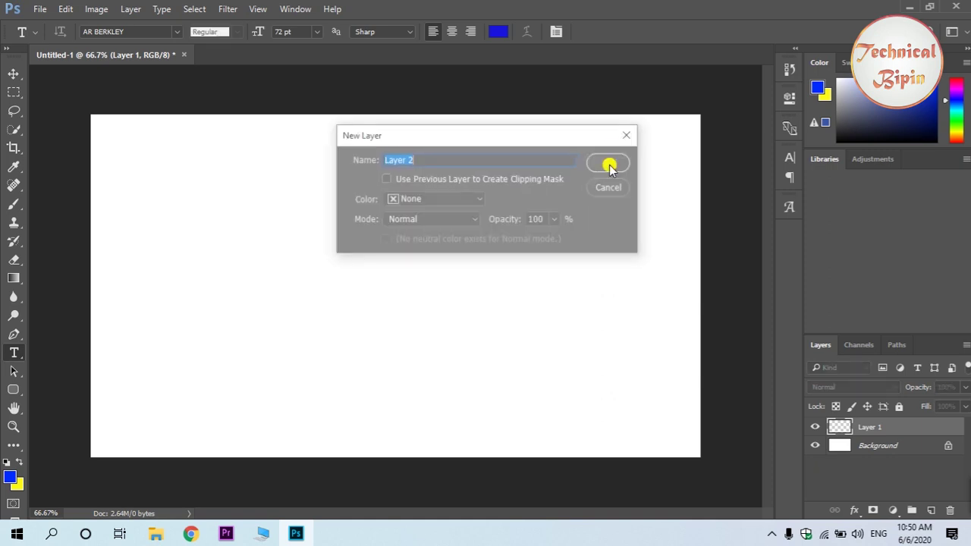
left_click(621, 163)
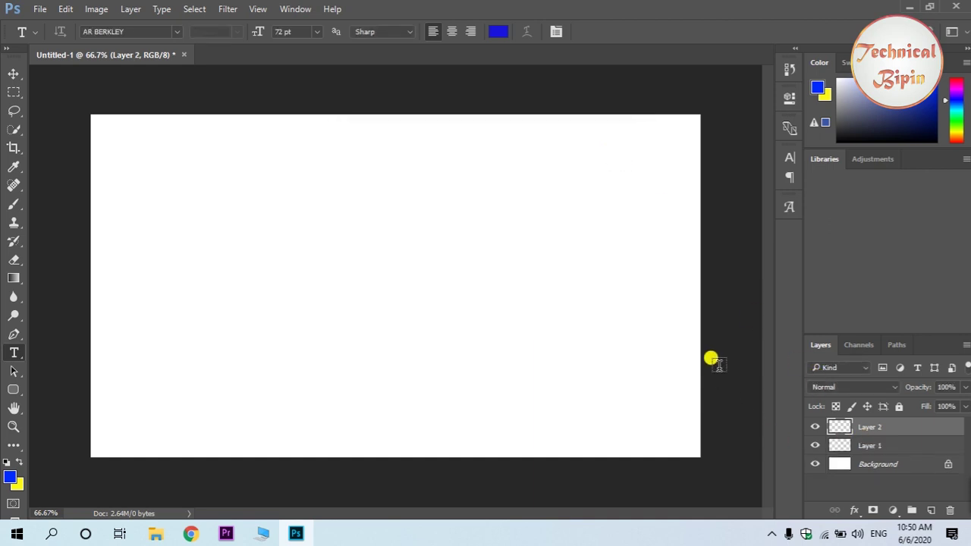
Add Layer 3 and reorder the stack to Layer 1, Layer 2, Layer 3 above Background
left_click(931, 512)
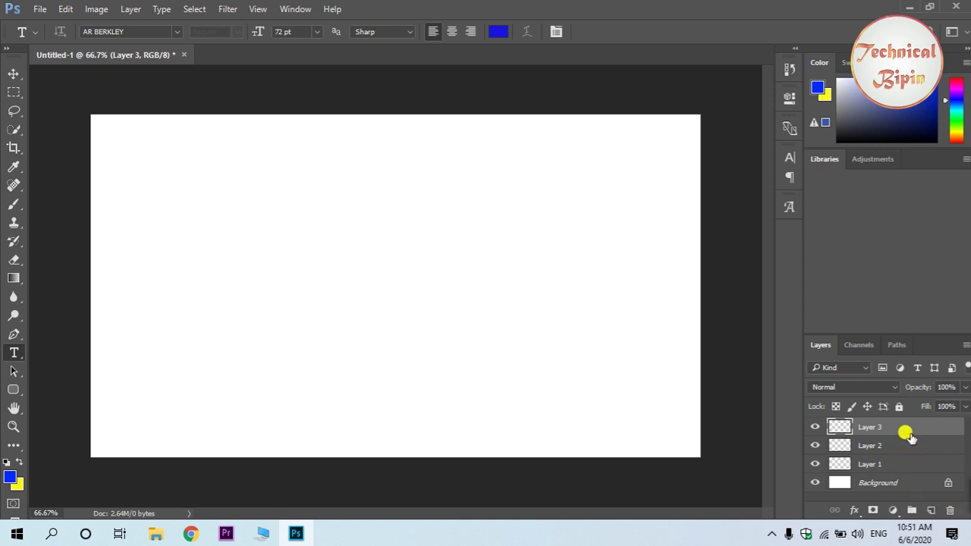
left_click_drag(910, 427, 908, 463)
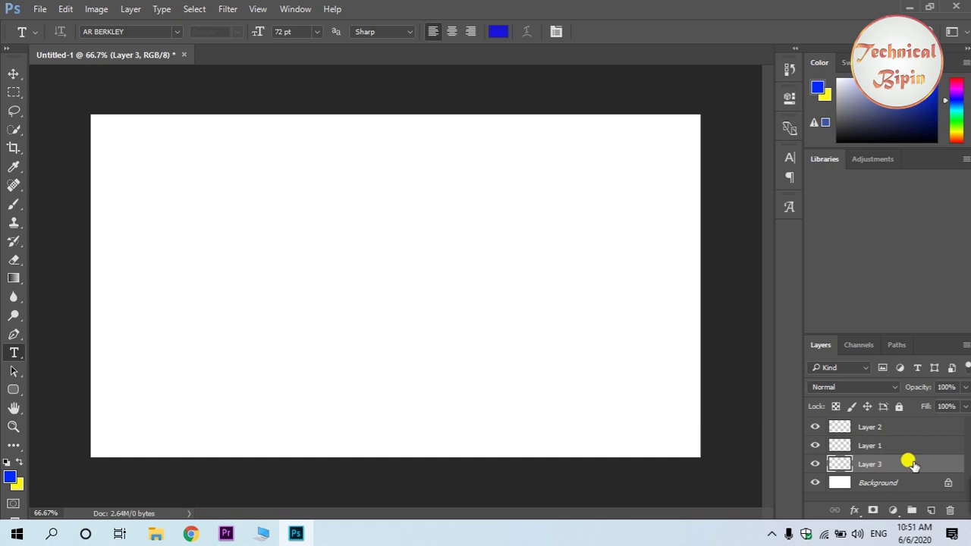
left_click_drag(895, 441, 899, 428)
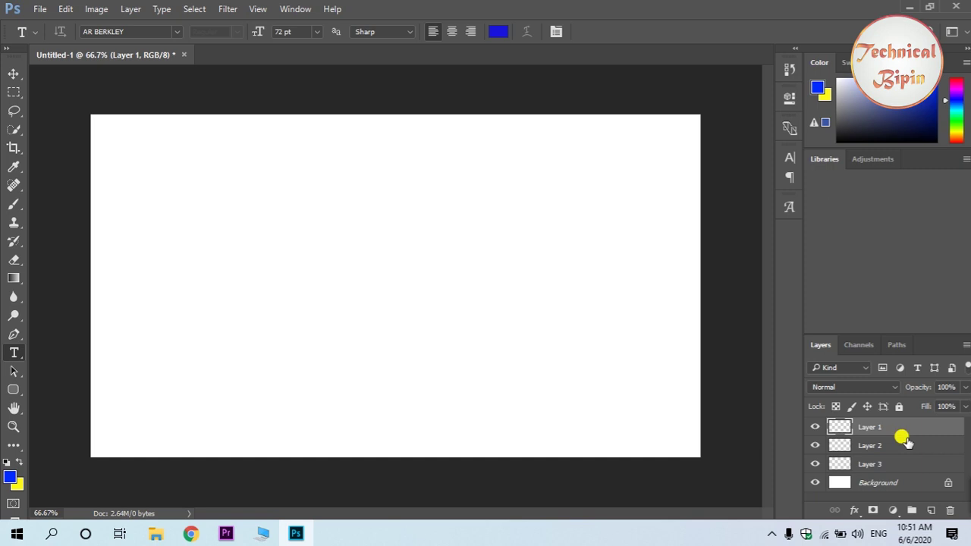
Select Layer 2, then open its Layer Style settings and close them without changes
left_click(906, 440, "ctrl")
key("h")
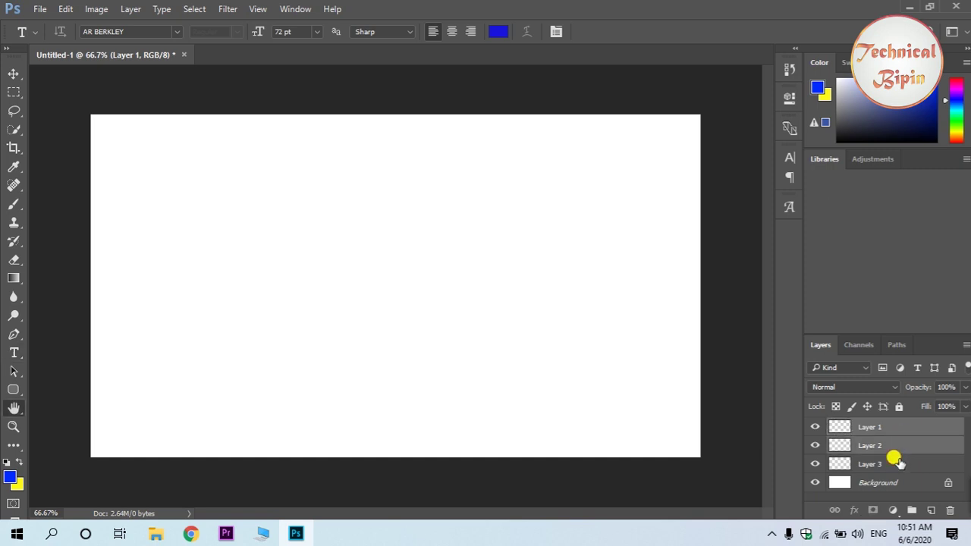
double_click(895, 454)
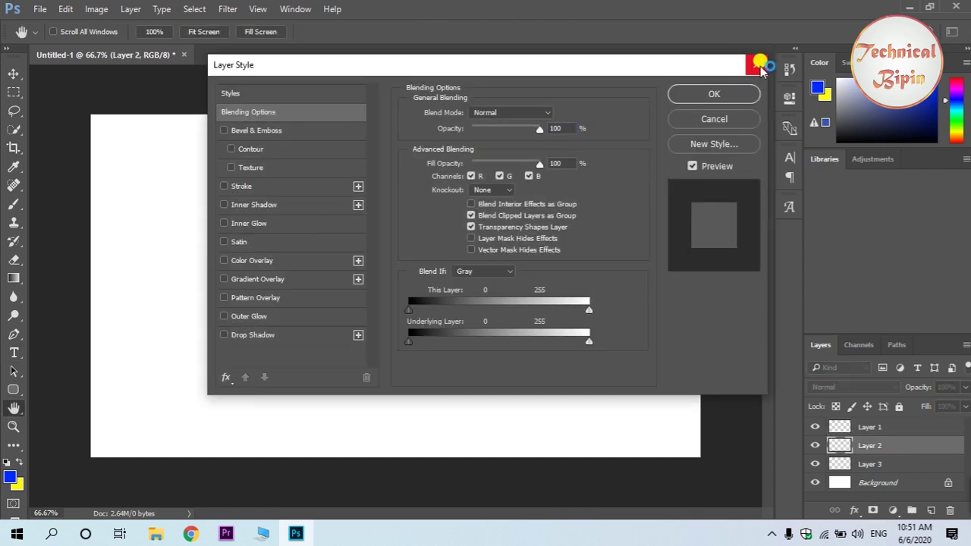
key("t")
key("Escape")
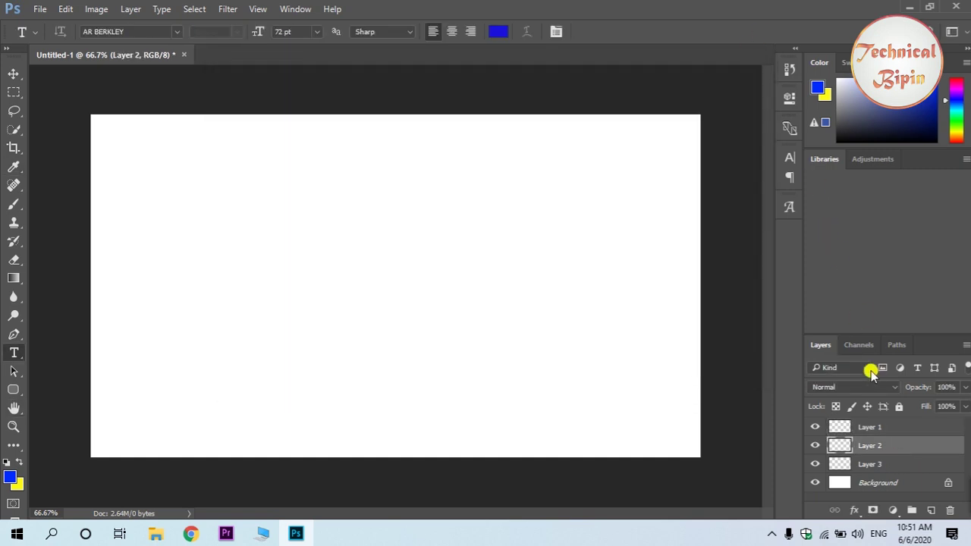
Select Layer 1 and drag it onto the trash icon to delete it
left_click(890, 427, "ctrl")
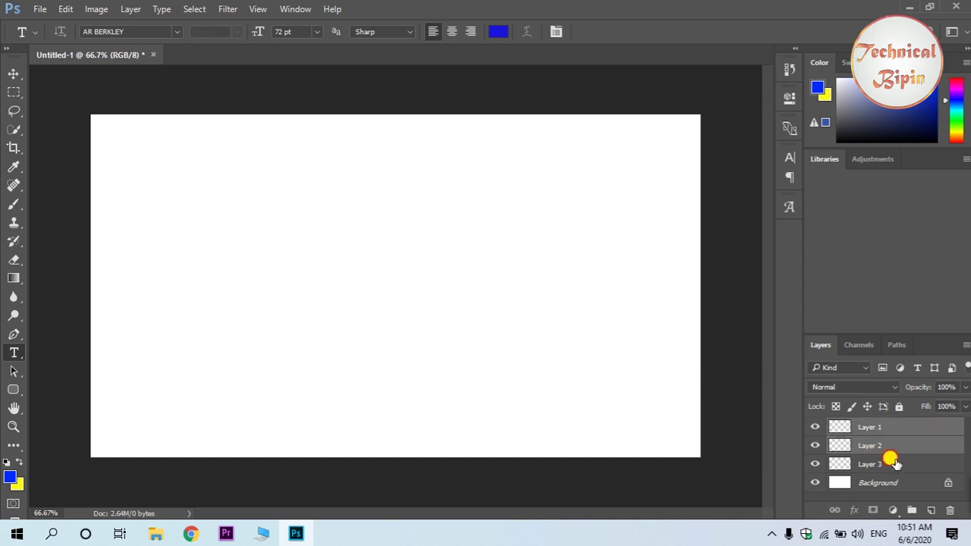
left_click(889, 462, "ctrl")
left_click(880, 446)
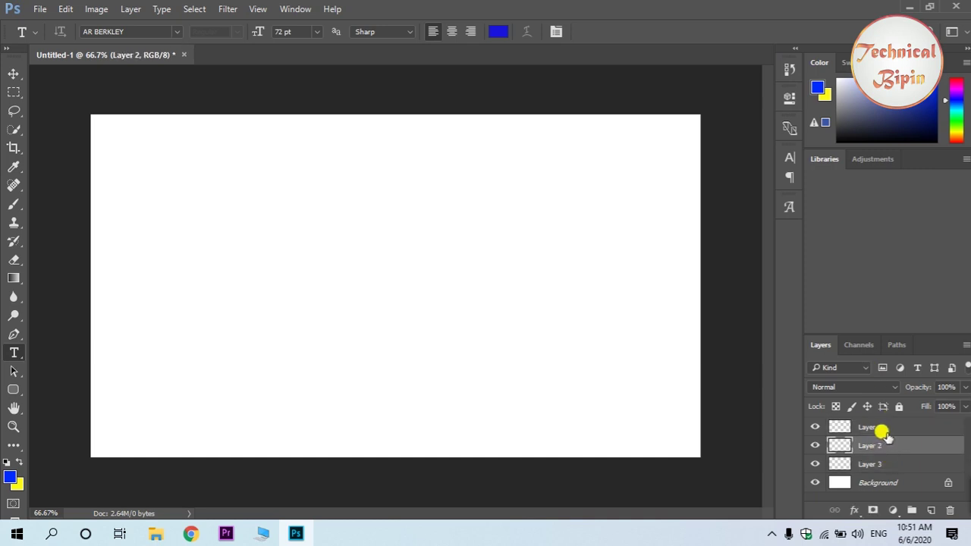
left_click(883, 427)
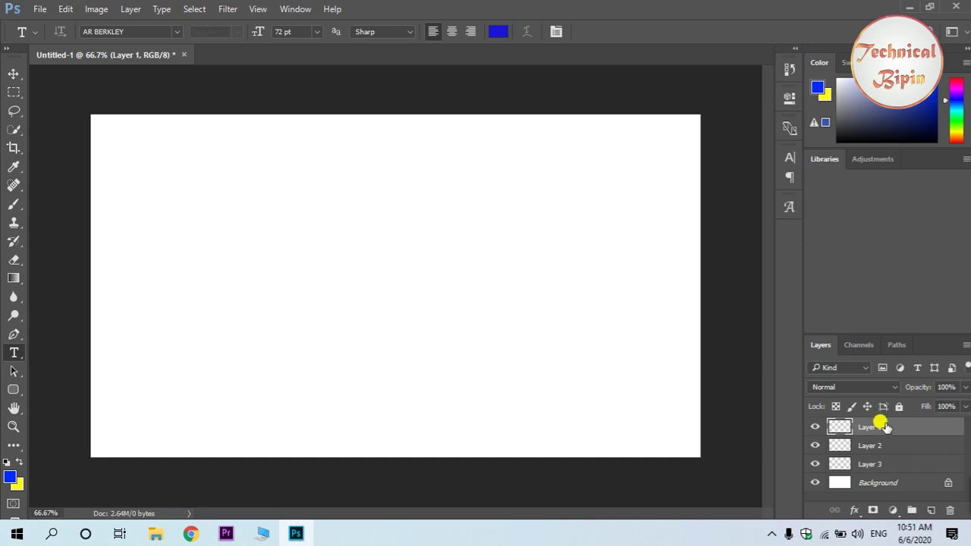
left_click_drag(884, 426, 949, 510)
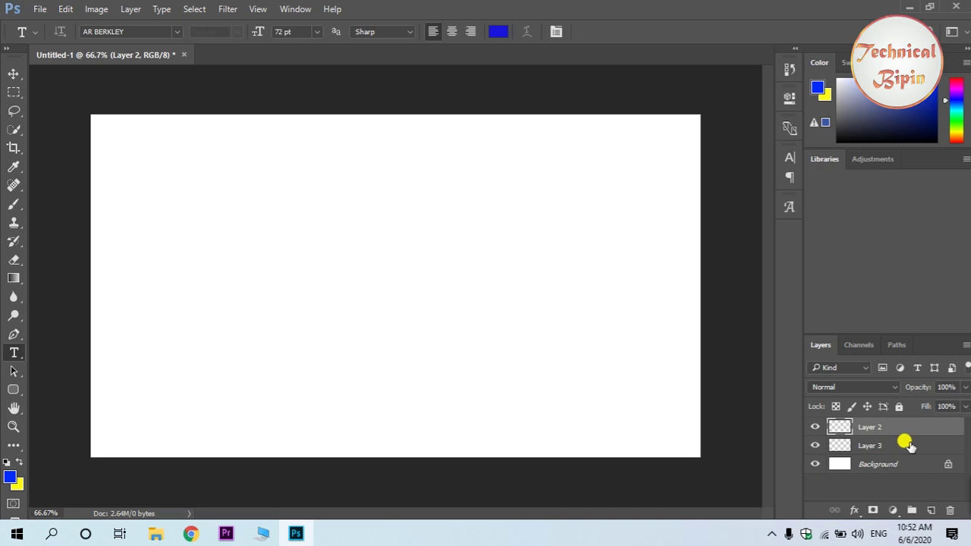
Delete Layer 2 with the trash icon and Layer 3 with the Delete key
left_click(950, 512)
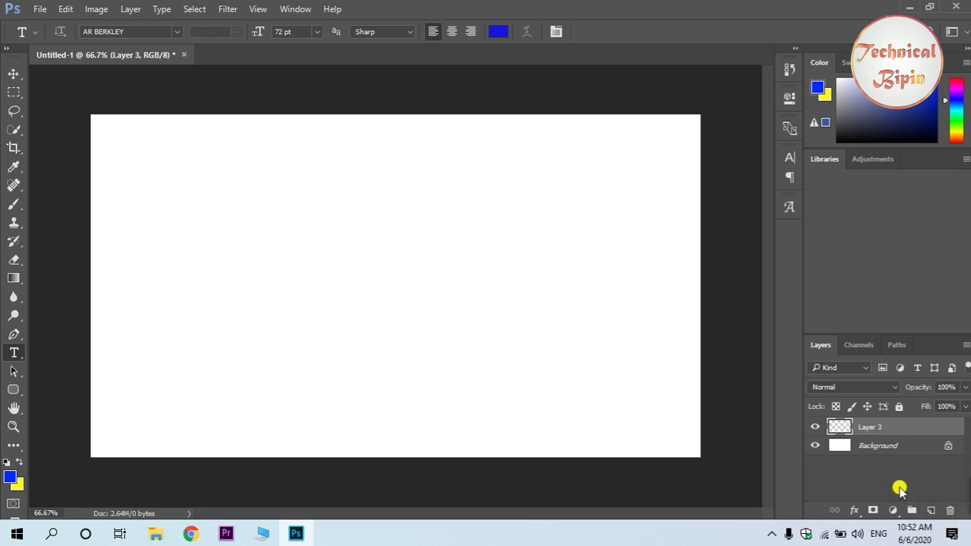
double_click(861, 452)
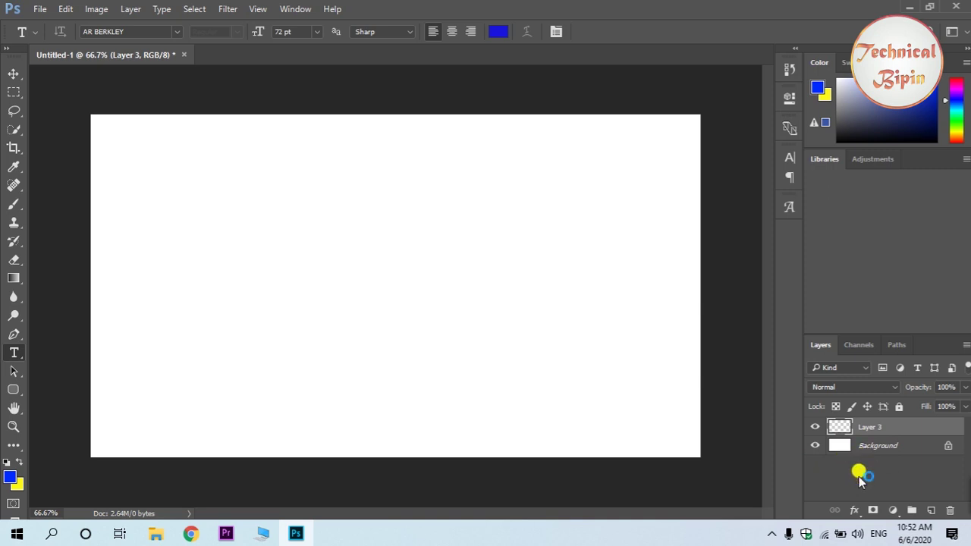
key("Delete")
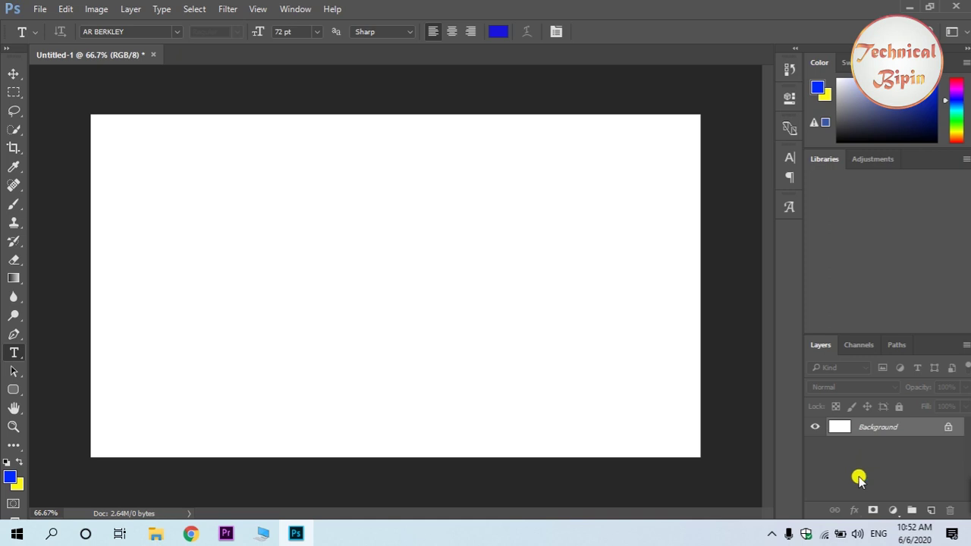
Create three new empty layers and select Layer 2 together with Layer 3
left_click(930, 510)
left_click(931, 510)
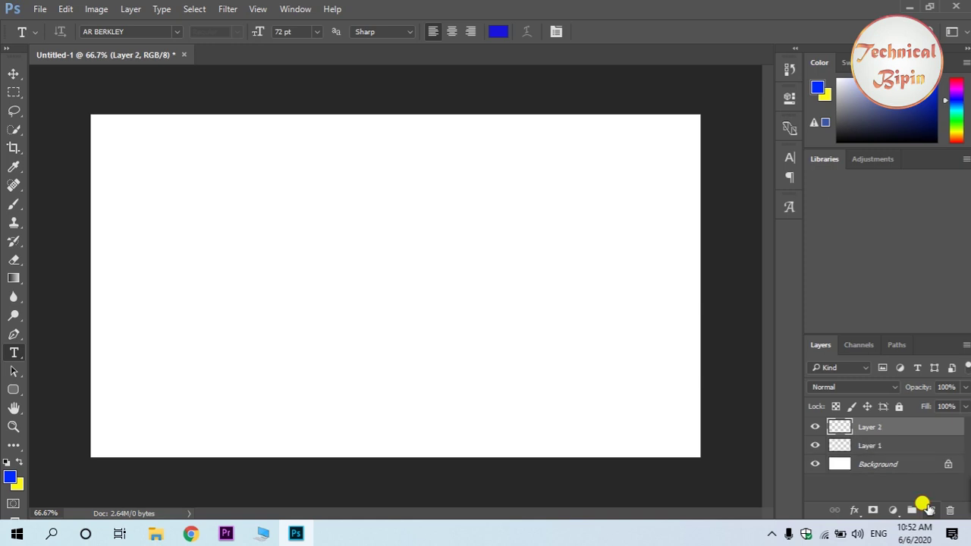
left_click(930, 510)
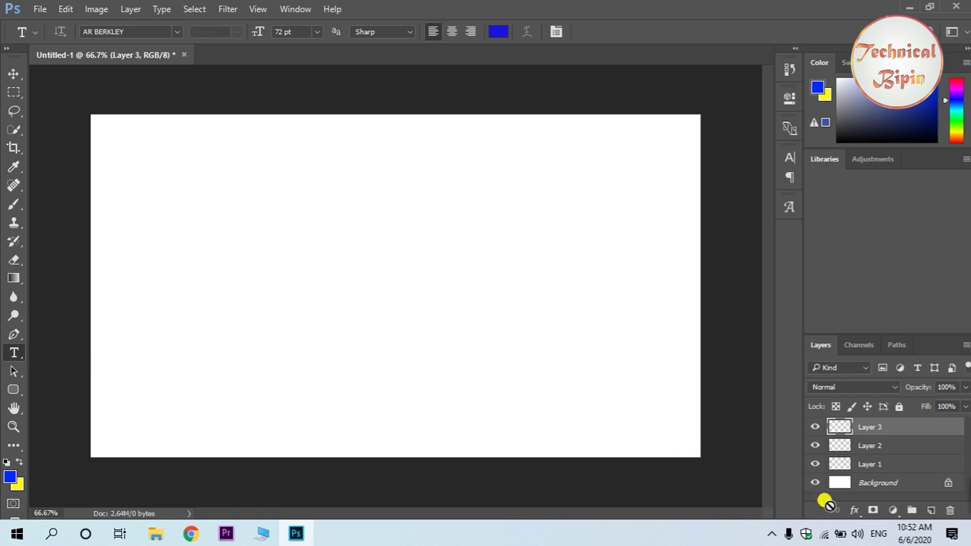
left_click(884, 447, "shift")
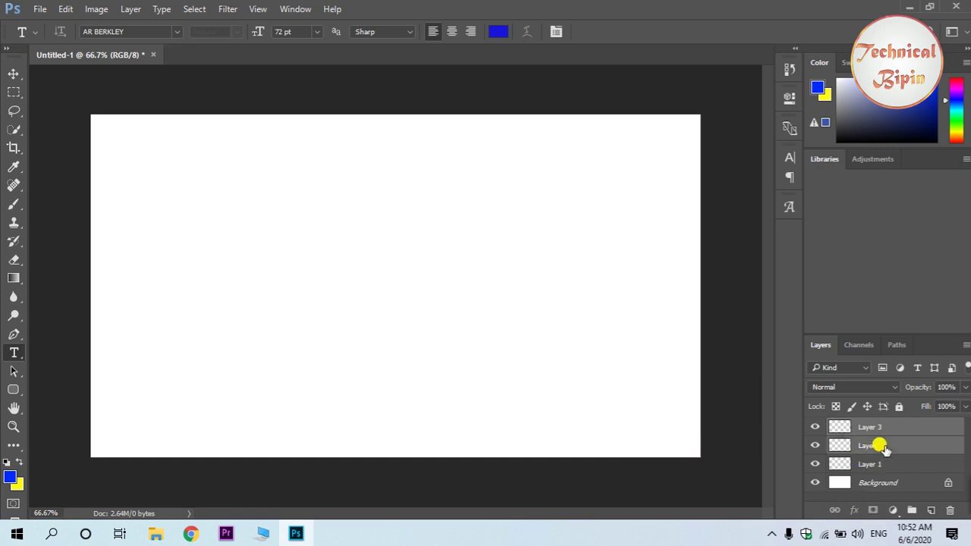
Group Layer 2 and Layer 3 into Group 1 with Ctrl+G, then add Layer 4 above it
key("ctrl+g")
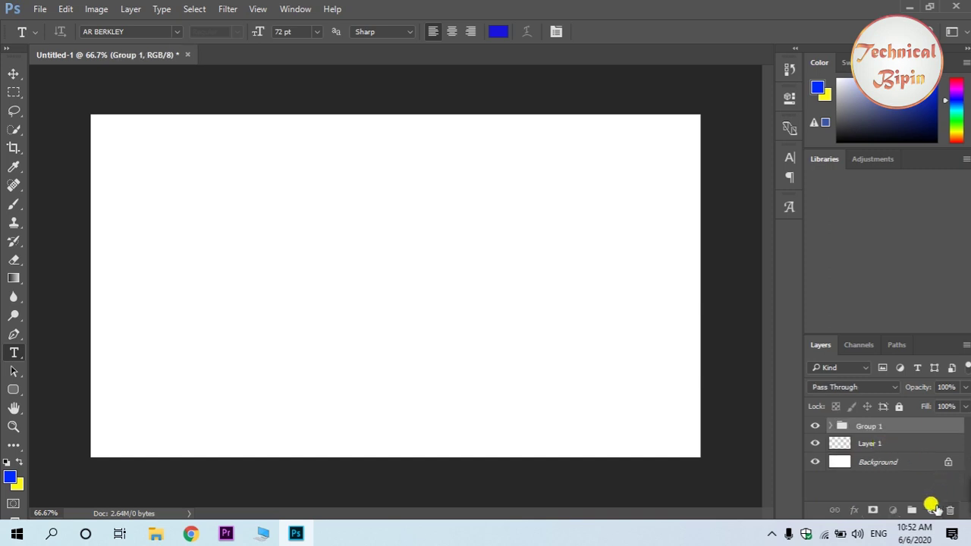
left_click(929, 511)
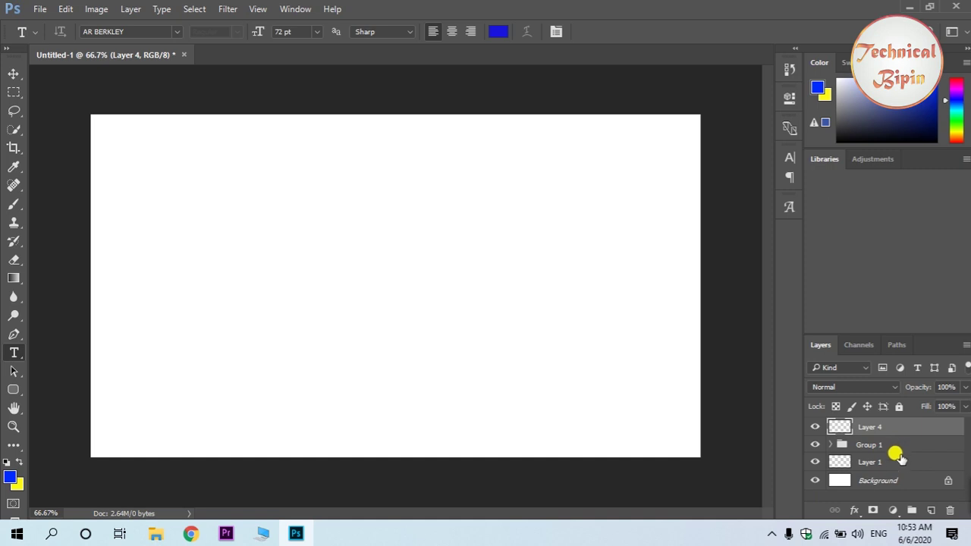
Add Layer 5, then group Layer 5, Layer 4 and Layer 1 into Group 2
left_click(931, 511)
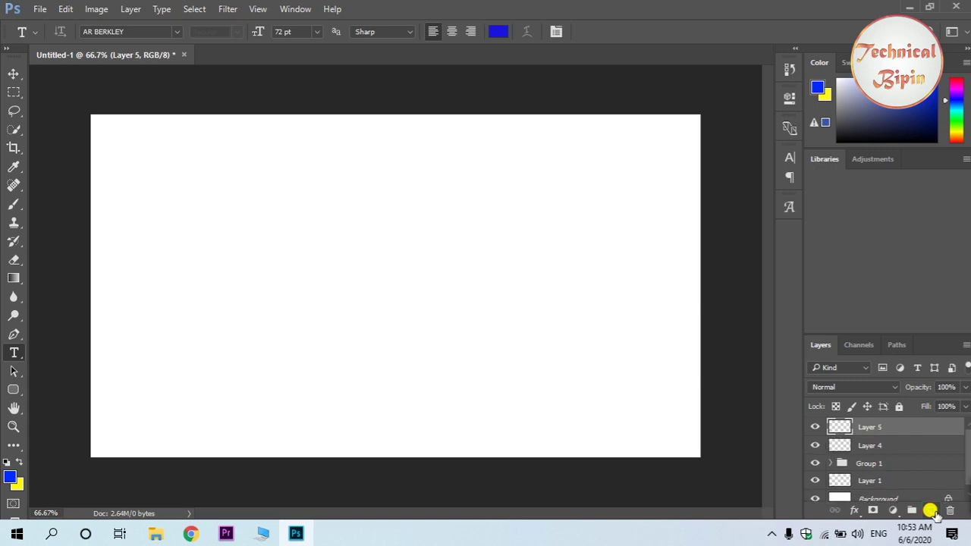
left_click(890, 445, "shift")
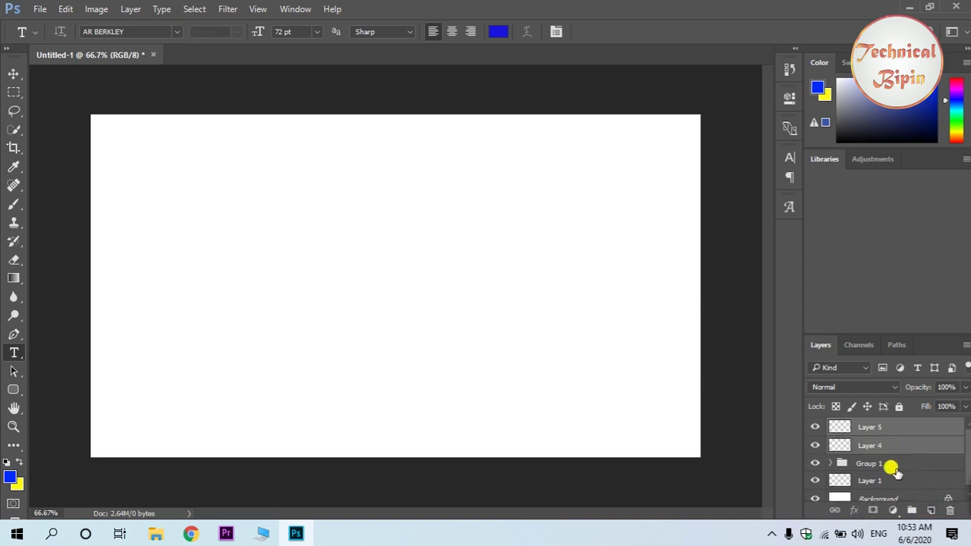
left_click(894, 480, "ctrl")
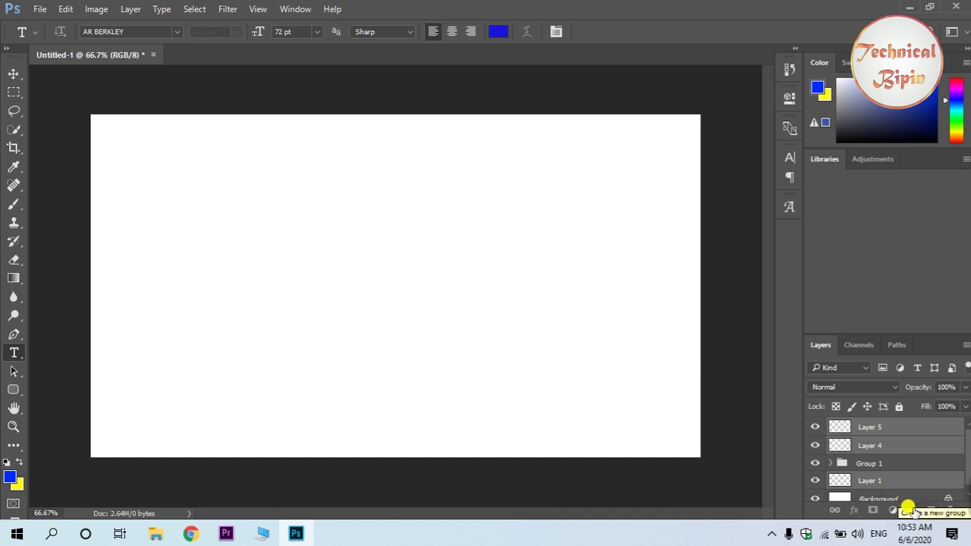
left_click(910, 510)
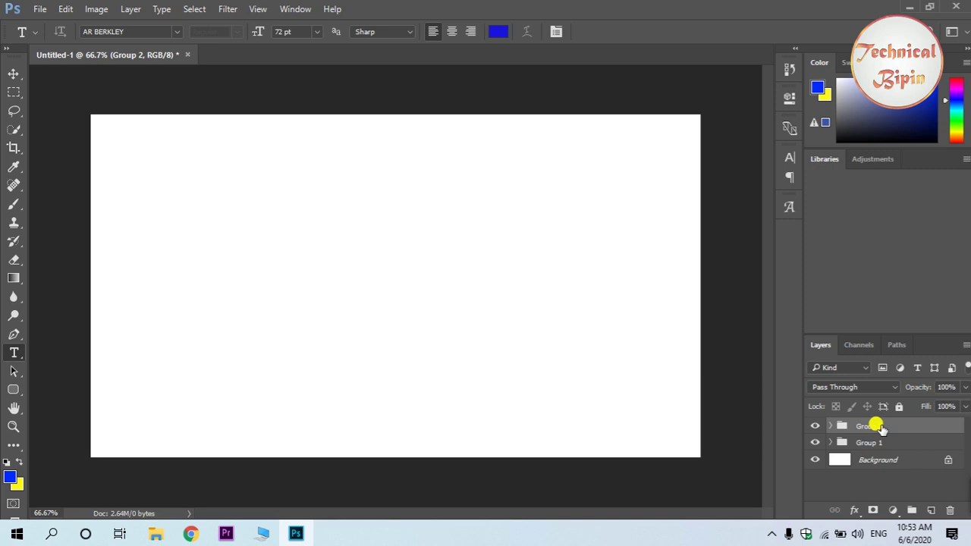
Delete Group 2 and Group 1 using Group Only, keeping all their layers
left_click(949, 507)
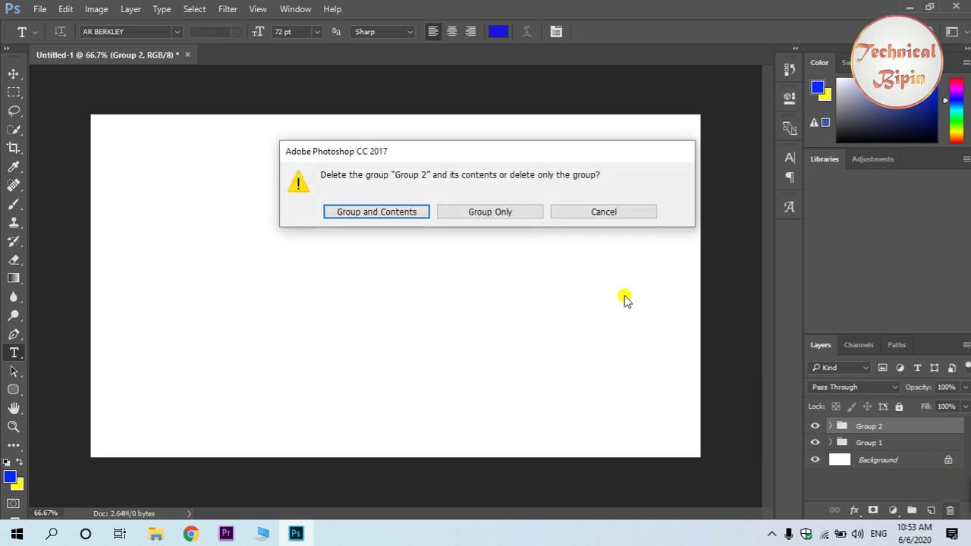
left_click(486, 212)
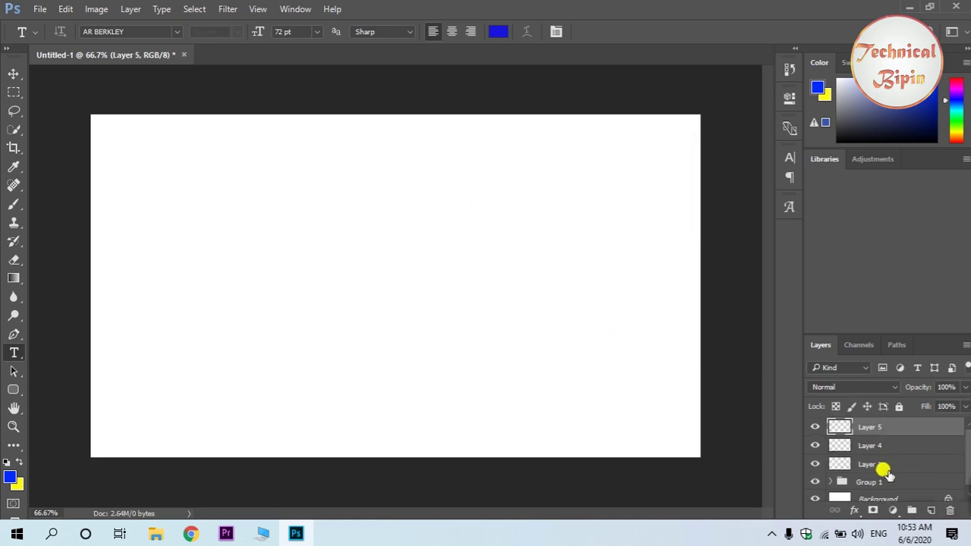
left_click(870, 482)
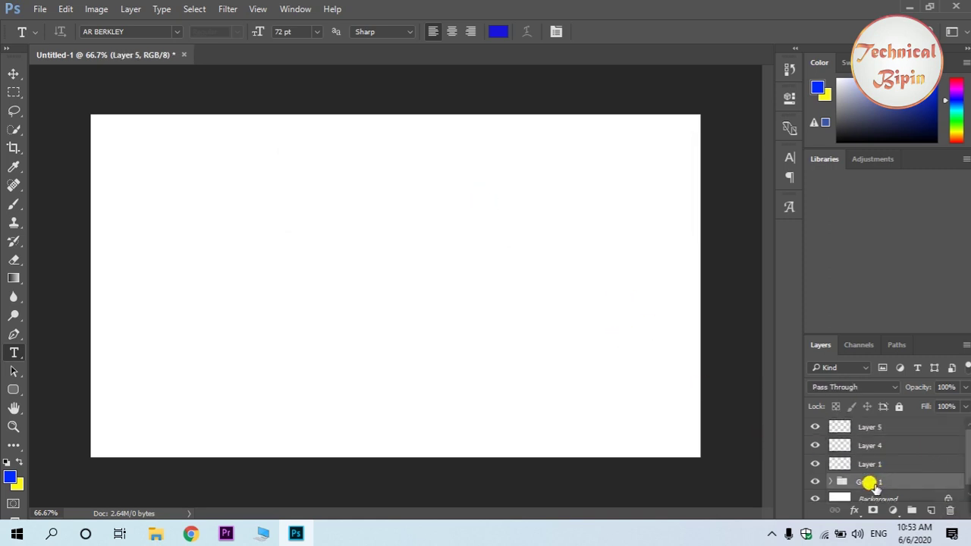
left_click(949, 508)
left_click(521, 212)
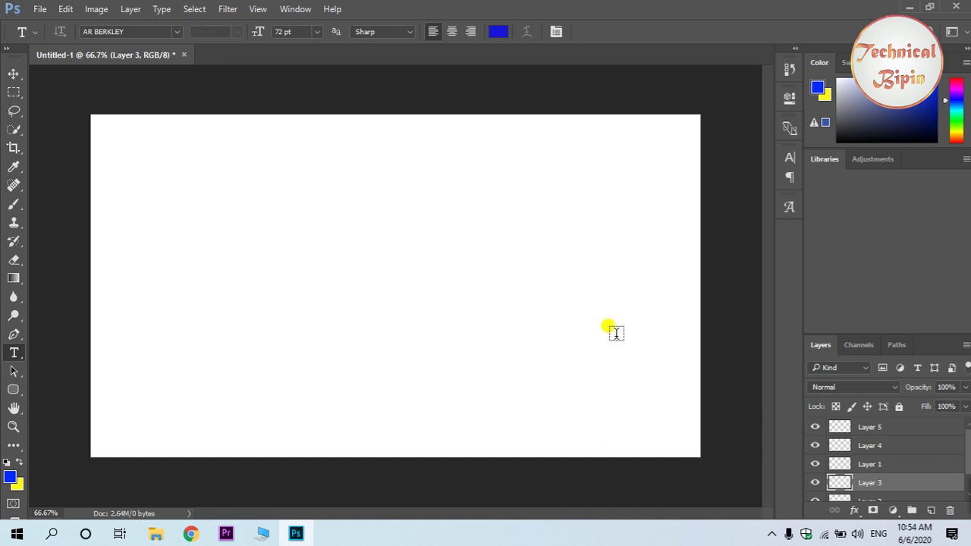
Make two duplicates of Layer 5
right_click(881, 427)
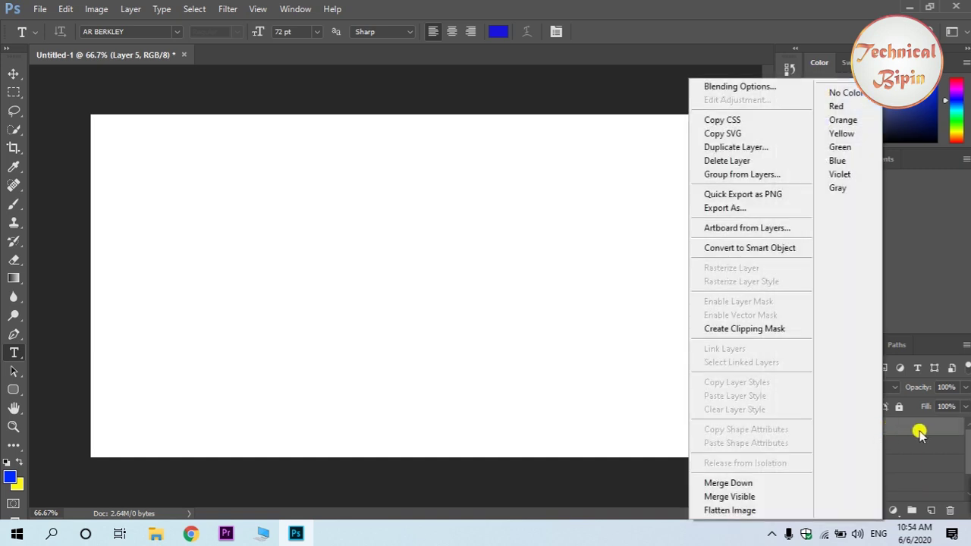
left_click(919, 433)
left_click_drag(910, 431, 931, 510)
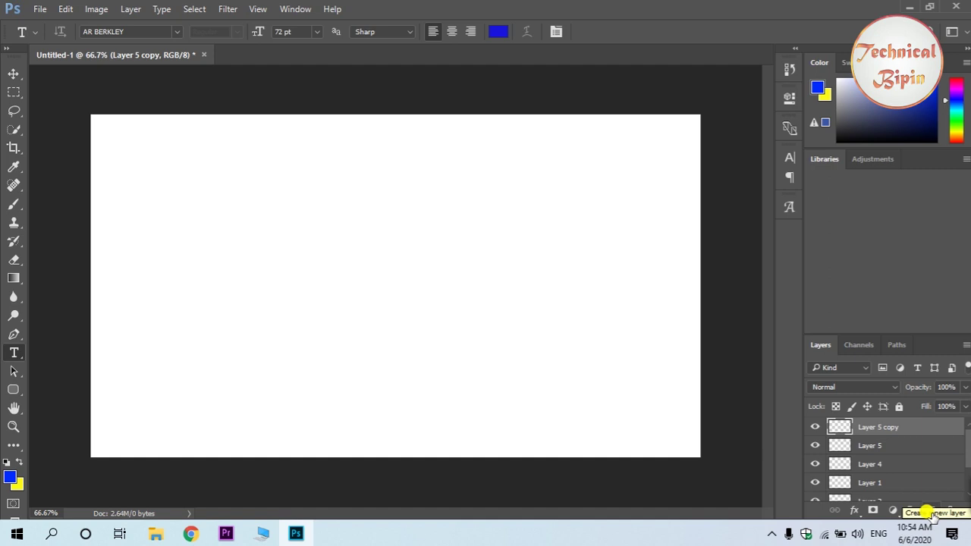
key("ctrl+j")
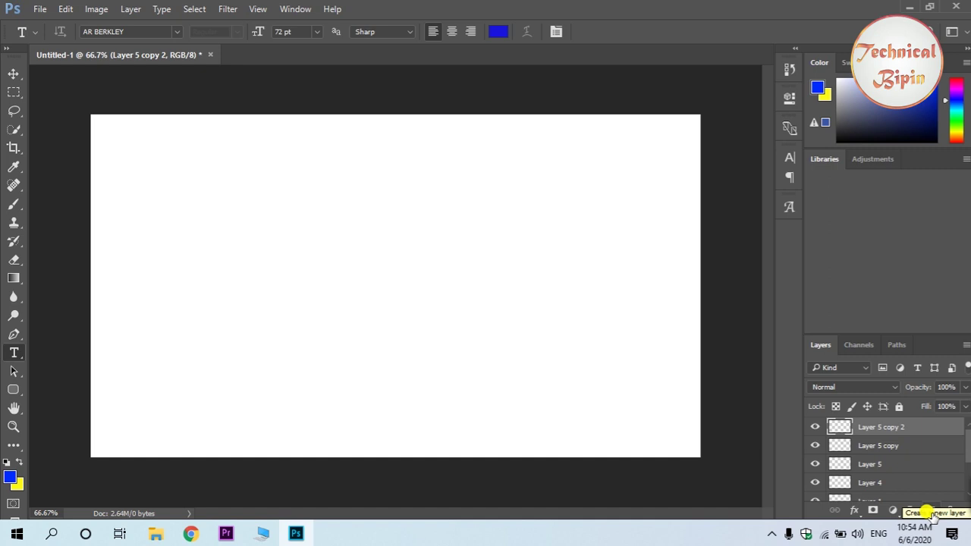
Restack the layers as Layer 5 copy 2, Layer 4, Layer 5 copy, Layer 5
left_click(895, 446)
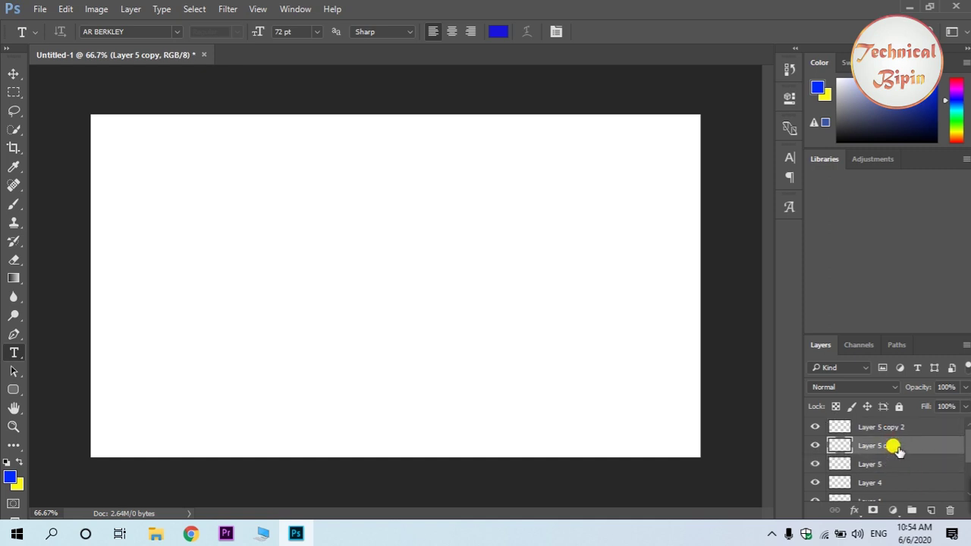
left_click_drag(894, 445, 895, 480)
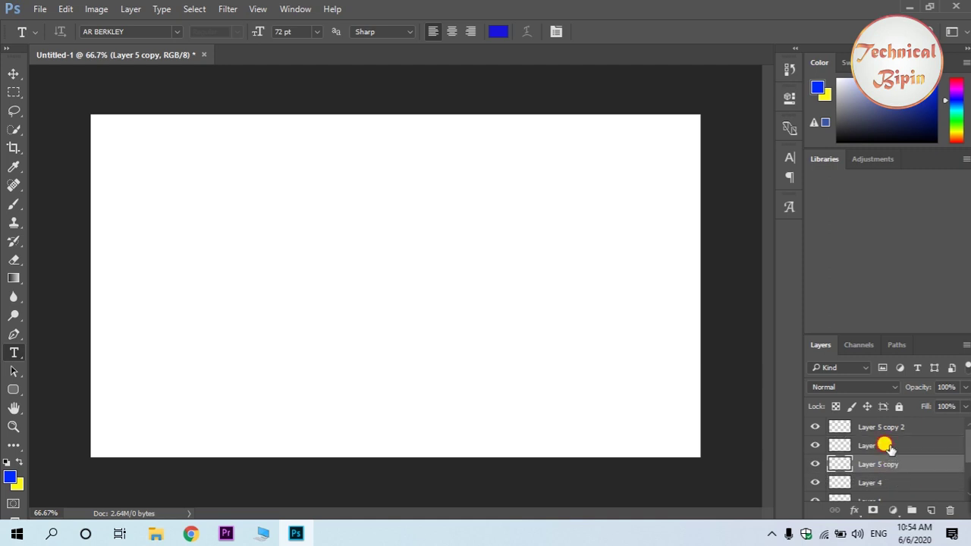
left_click(888, 446)
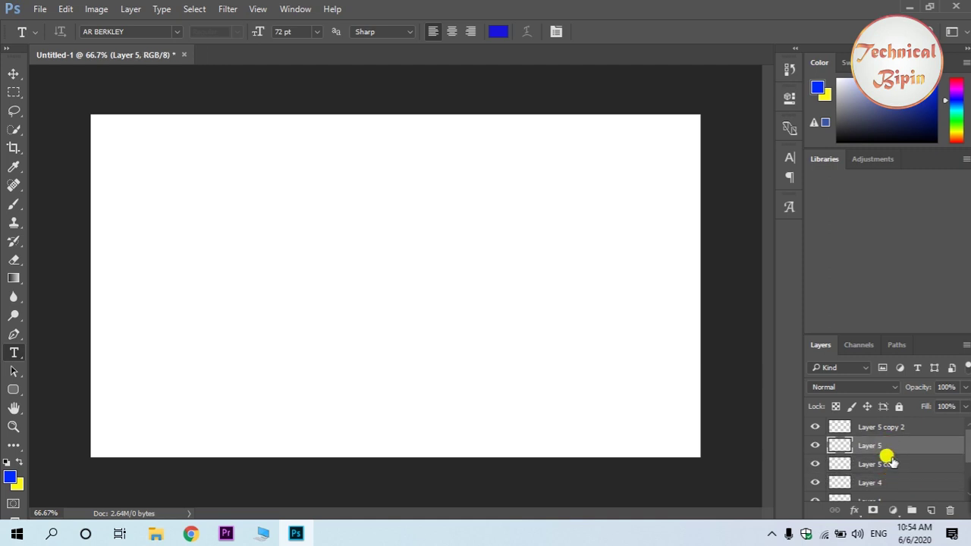
double_click(889, 444)
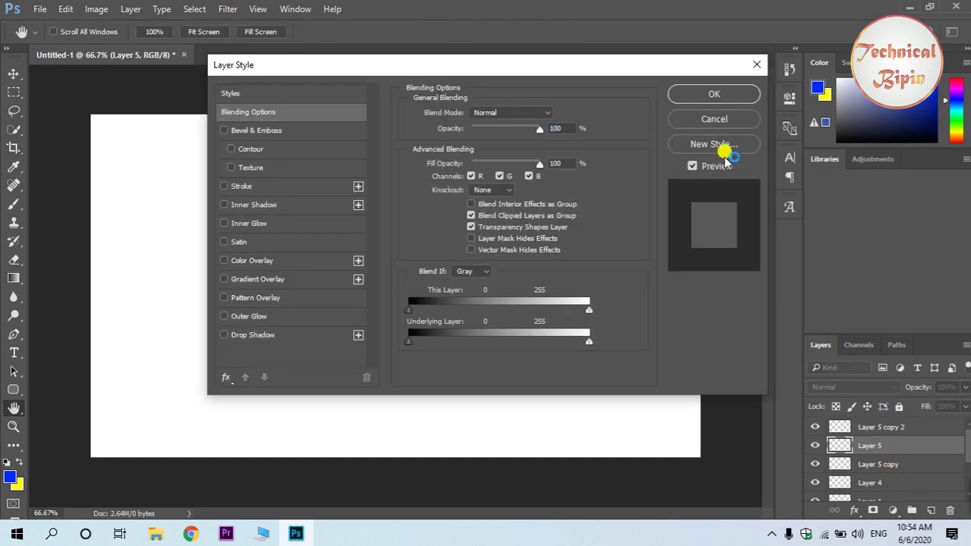
left_click(753, 67)
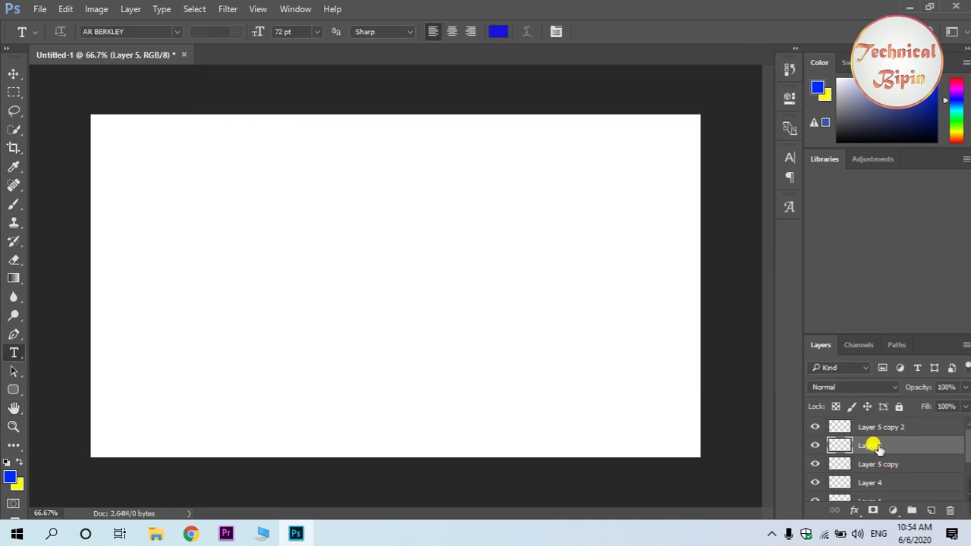
left_click_drag(889, 444, 898, 482)
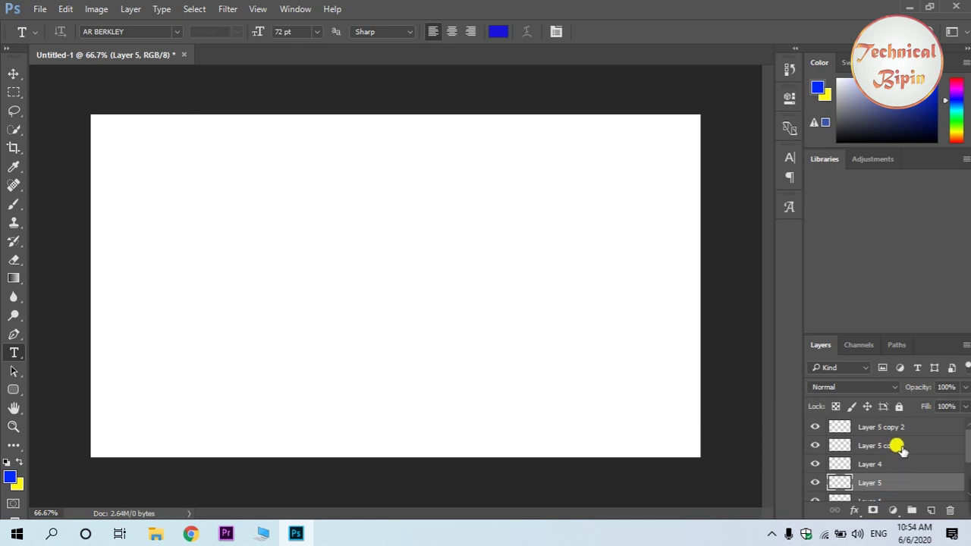
left_click_drag(895, 437, 900, 467)
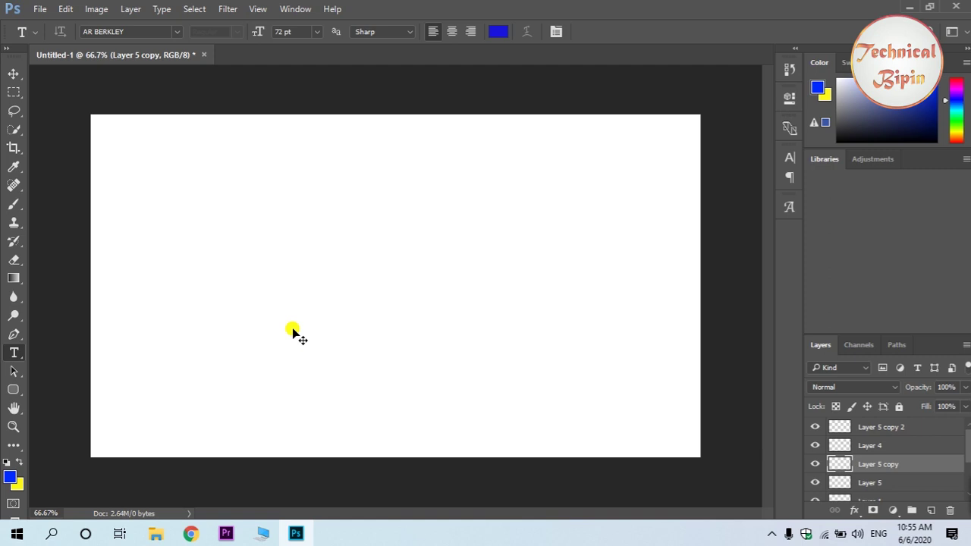
Fill Layer 5 copy with the yellow background colour
key("ctrl+BackSpace")
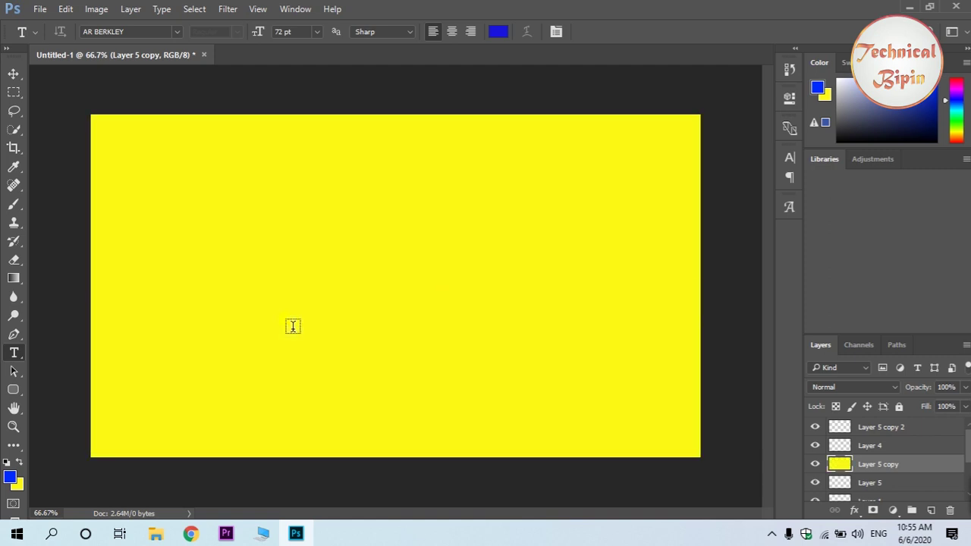
left_click_drag(280, 325, 230, 256)
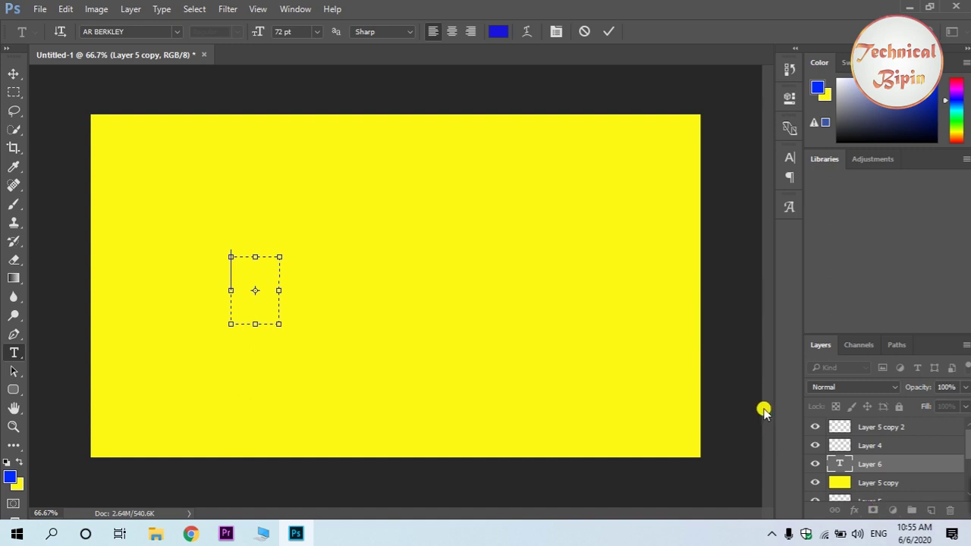
left_click(829, 442)
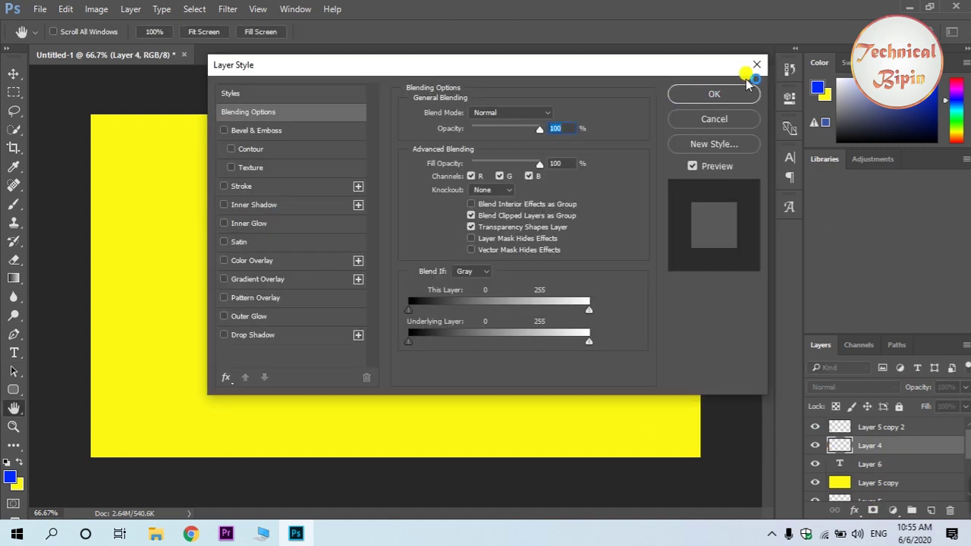
left_click(755, 64)
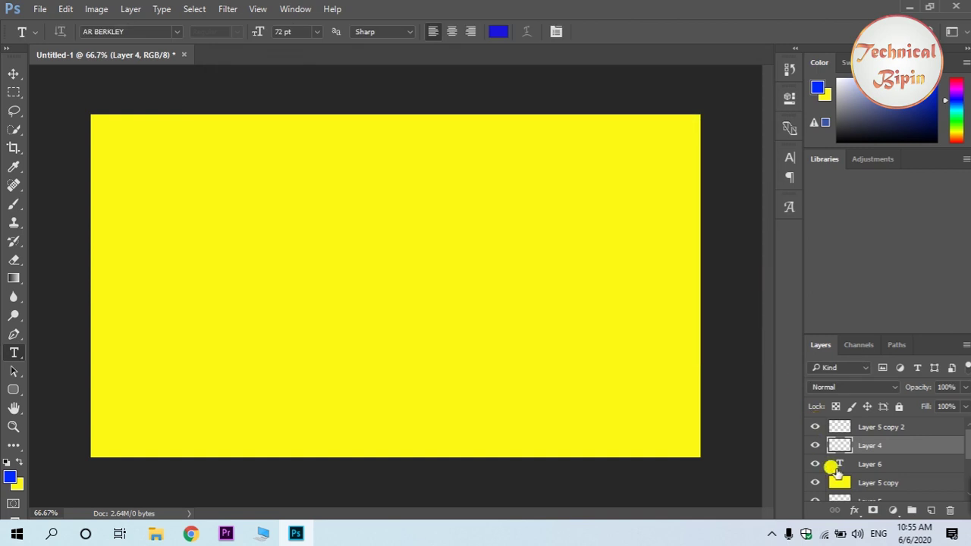
left_click(835, 469)
Type 'Technical Bipin' on the canvas, commit it, and hide its layer
left_click(261, 268)
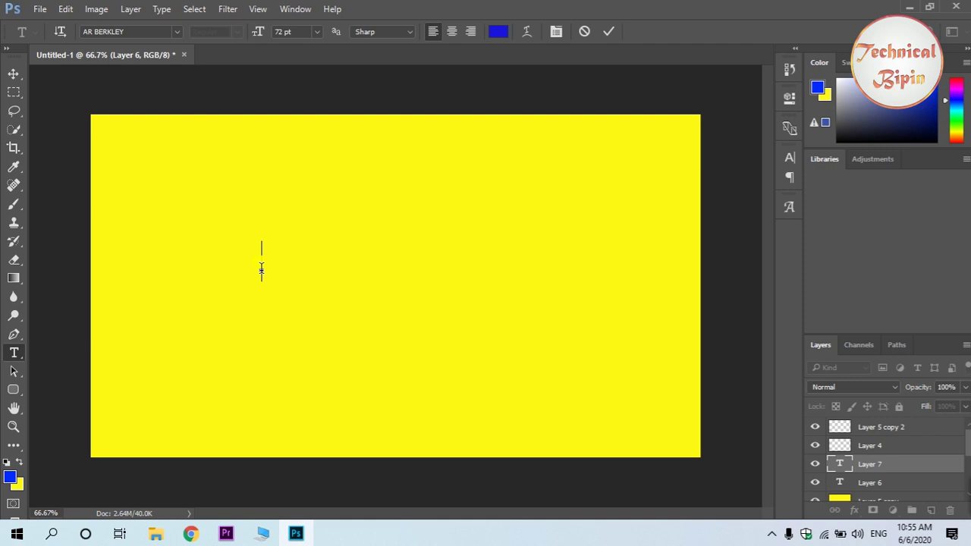
type("Technical ")
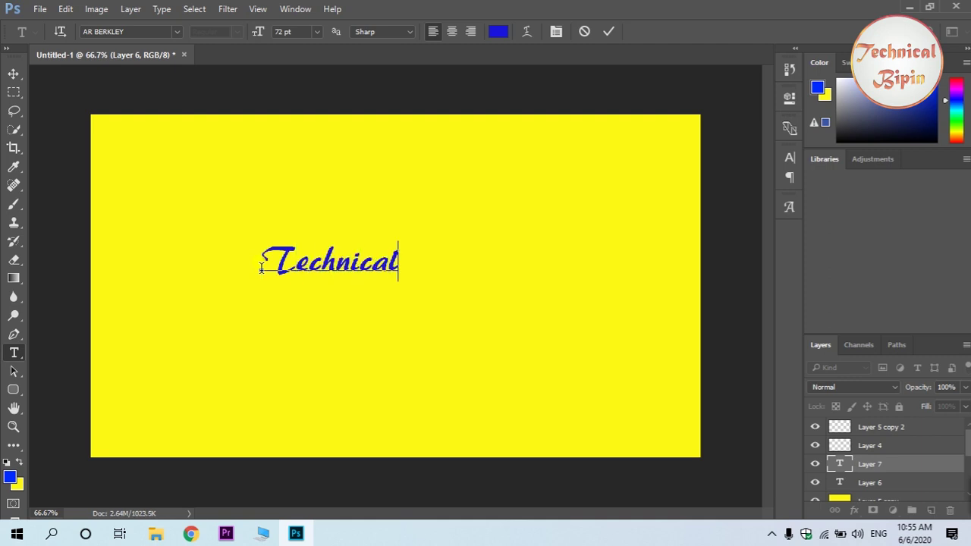
type("Bipin")
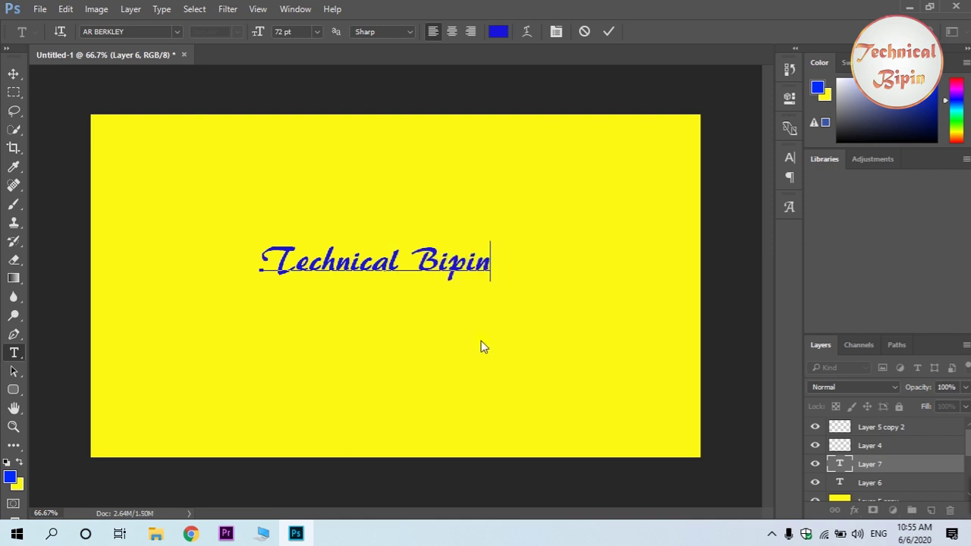
left_click(814, 465)
left_click(815, 465)
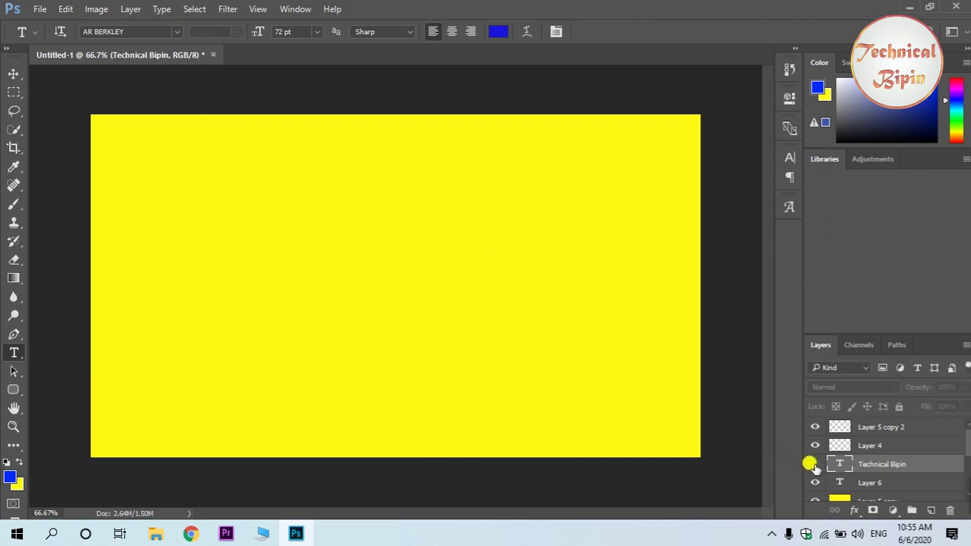
left_click(815, 465)
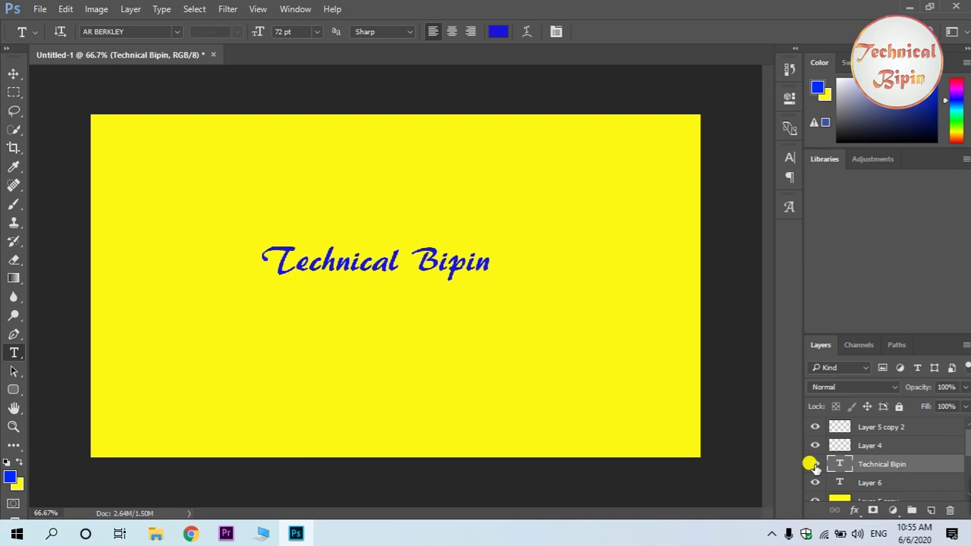
left_click(814, 465)
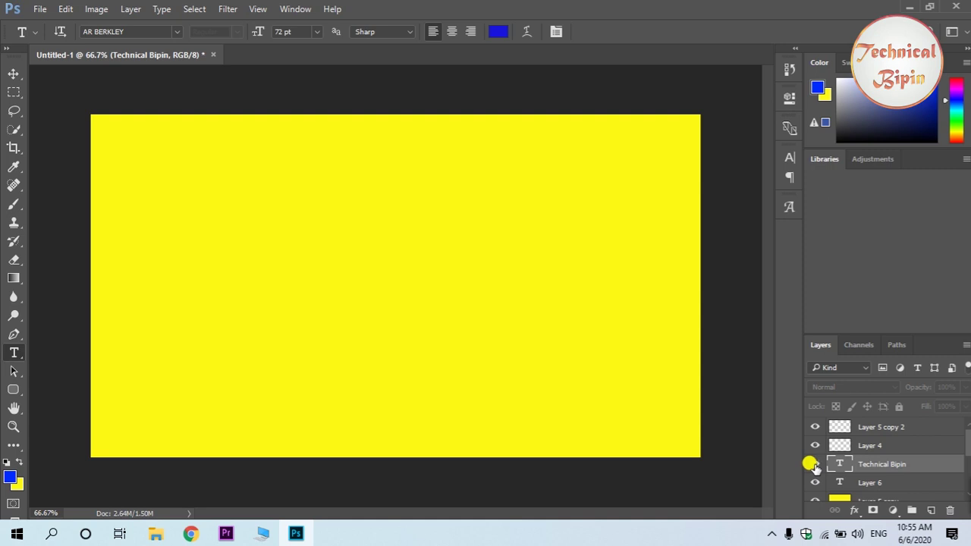
Show the Technical Bipin text again and fully lock Layer 5 copy 2
left_click(814, 466)
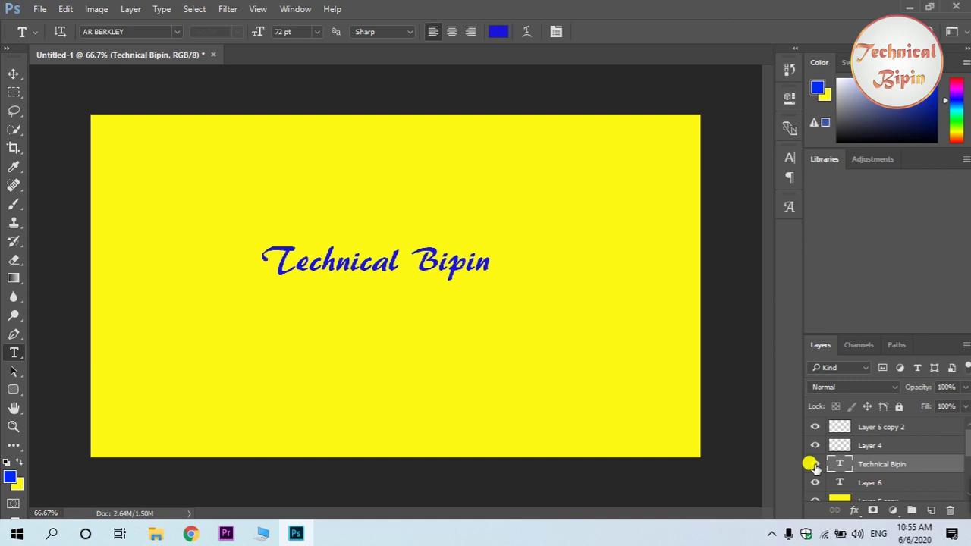
left_click(911, 431)
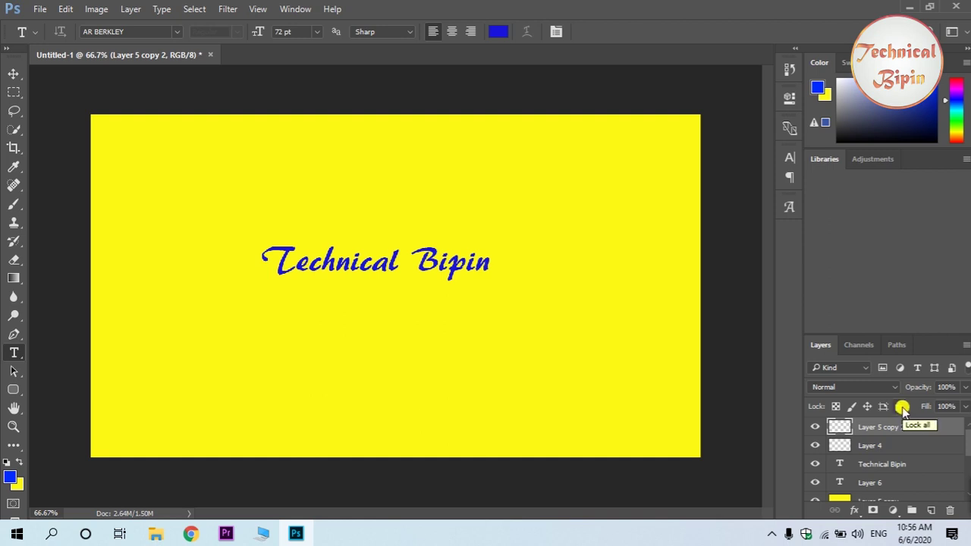
left_click(901, 407)
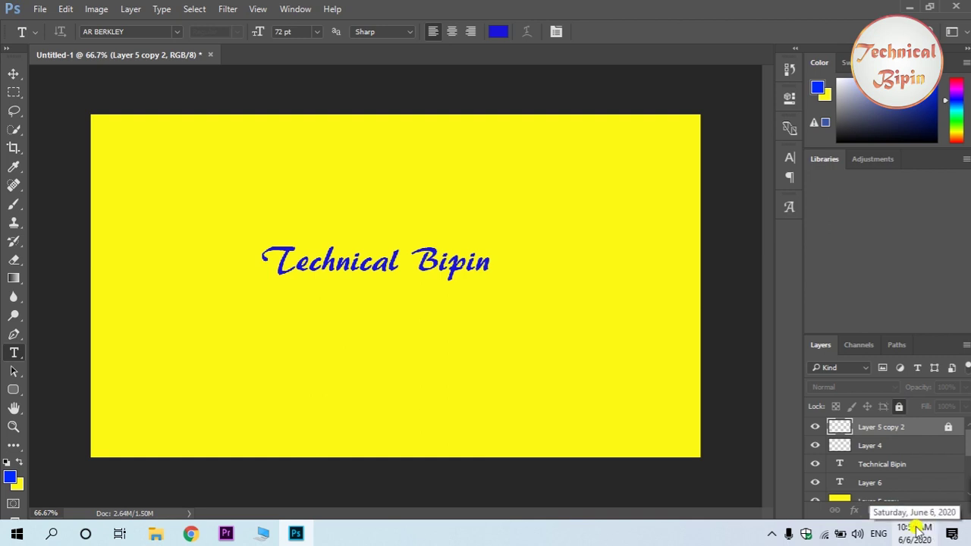
Fully lock the Technical Bipin text layer
left_click(903, 465)
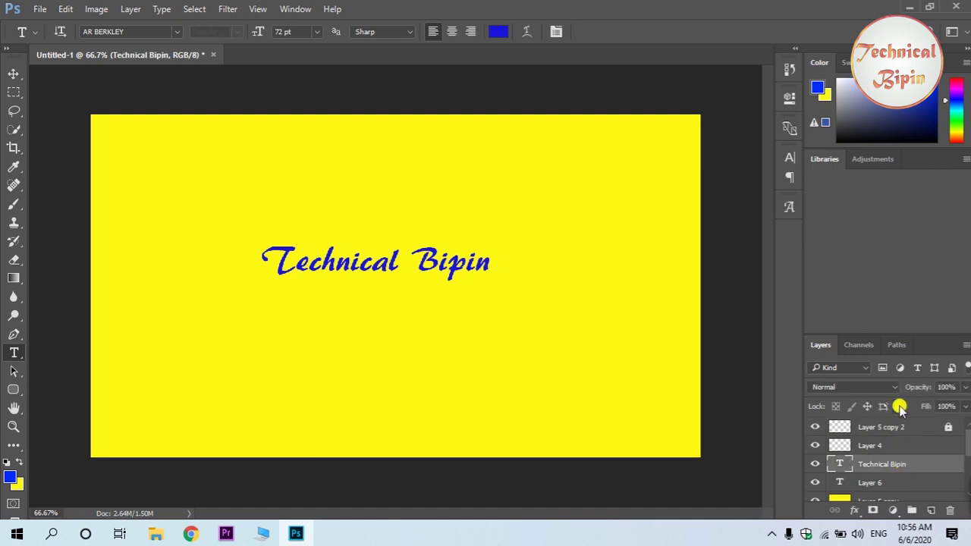
left_click(899, 406)
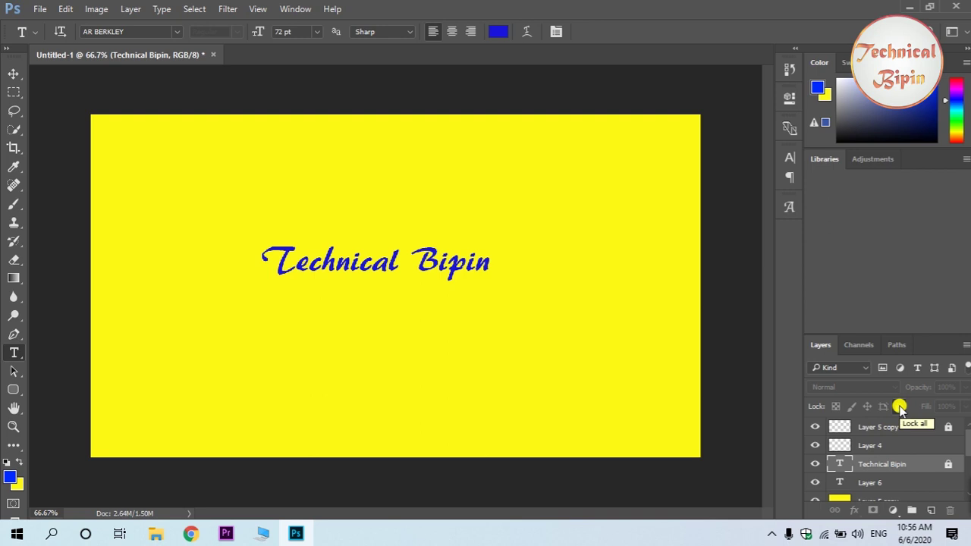
left_click(900, 407)
left_click(900, 407)
left_click(900, 408)
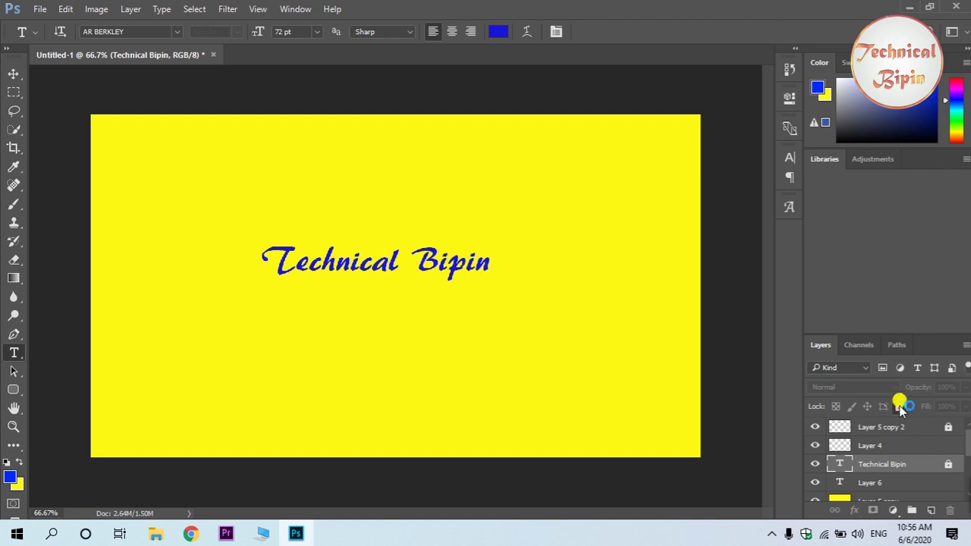